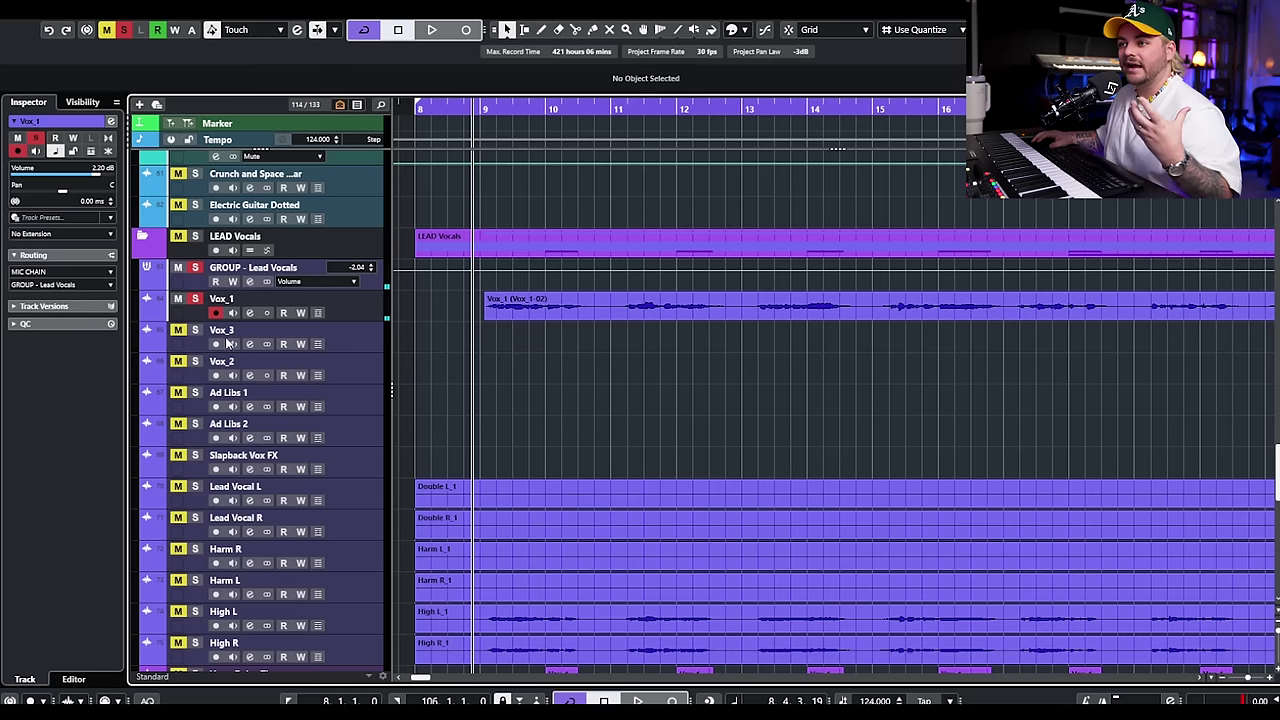
- Open the Virtual Mix Rack plug-in on the Vox_1 channel, look over its EQ and compressor modules, and close it
{"action": "left_click", "coordinate": [250, 313]}
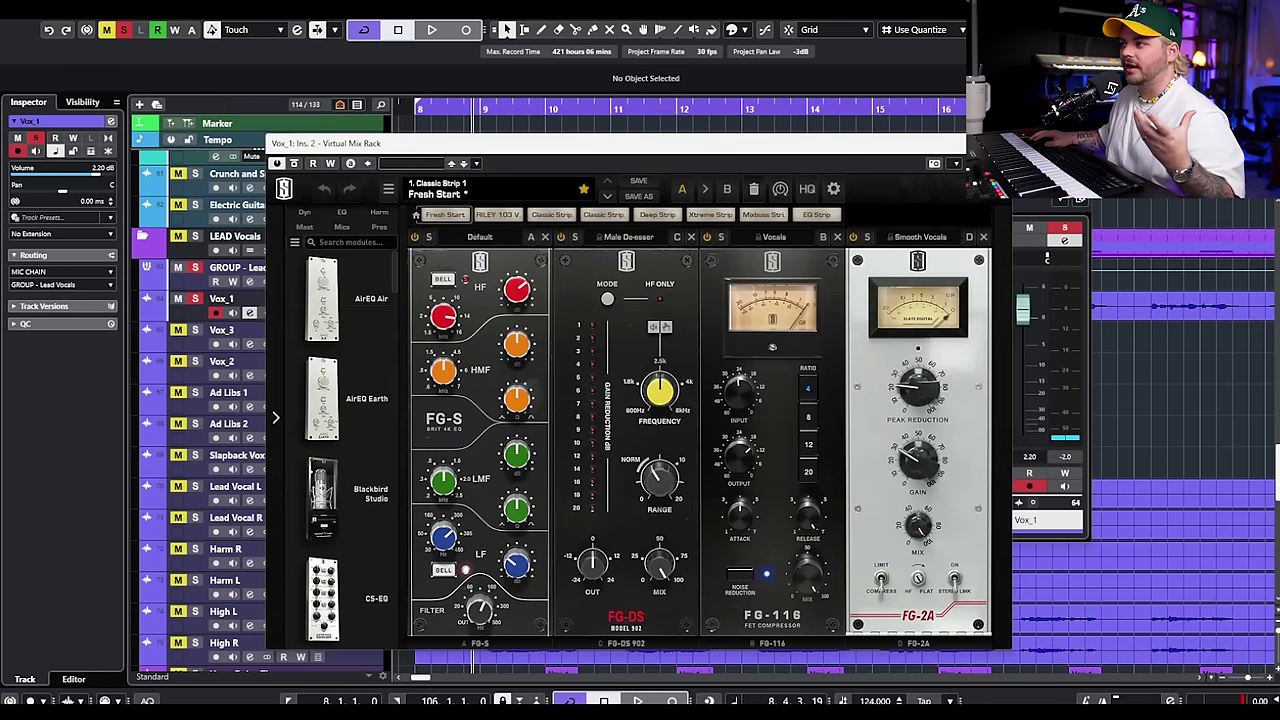
{"action": "left_click", "coordinate": [1077, 181]}
{"action": "left_click", "coordinate": [1071, 382]}
{"action": "scroll", "coordinate": [1145, 317], "scroll_direction": "down", "scroll_amount": 4}
{"action": "left_click_drag", "start_coordinate": [780, 143], "coordinate": [882, 146]}
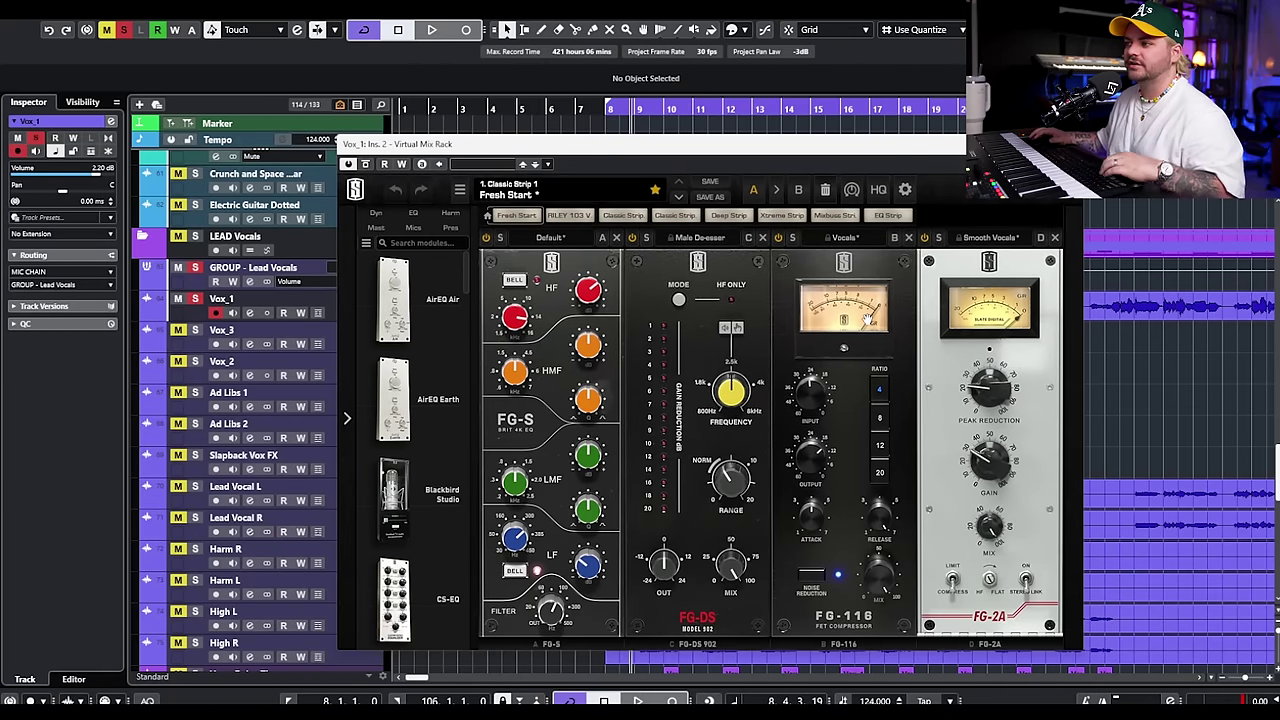
{"action": "left_click", "coordinate": [1068, 144]}
{"action": "scroll", "coordinate": [1085, 342], "scroll_direction": "up", "scroll_amount": 3}
{"action": "scroll", "coordinate": [1099, 343], "scroll_direction": "right", "scroll_amount": 4}
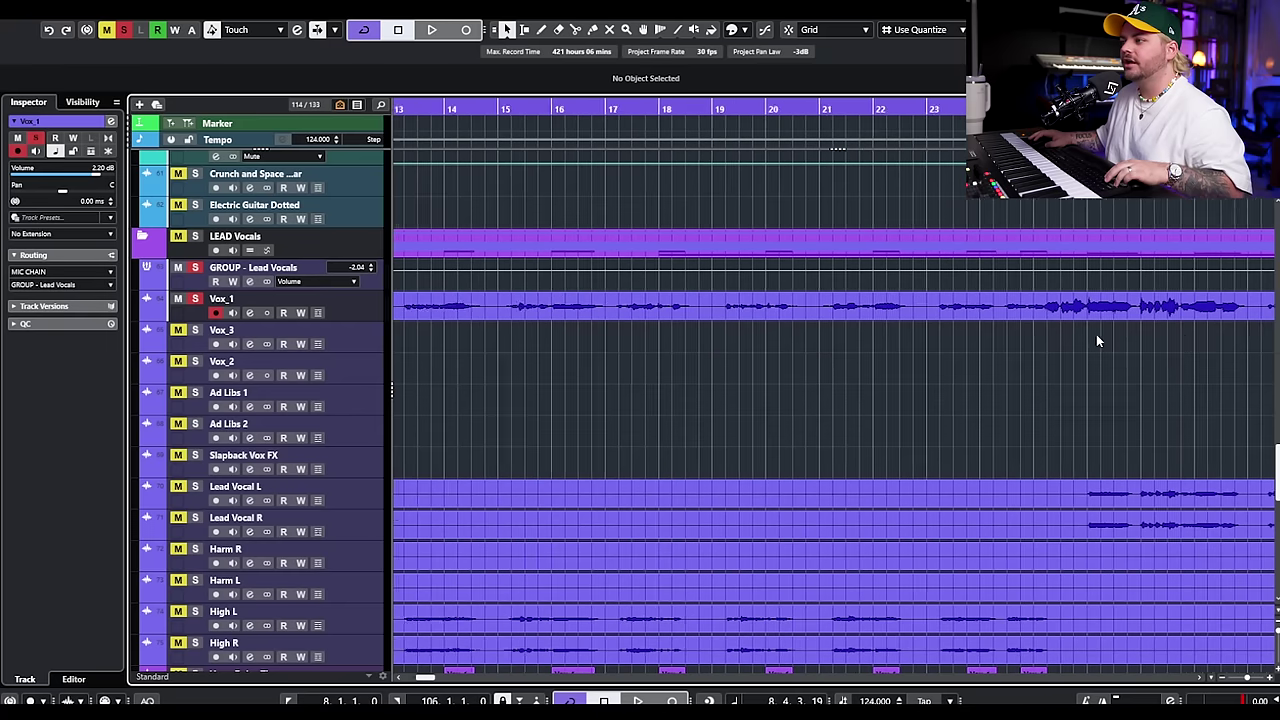
- Play Vox_1 from bar 25 while watching the Virtual Mix Rack's compressor meters, and close the plug-in after stopping playback
{"action": "left_click", "coordinate": [774, 110]}
{"action": "left_click", "coordinate": [252, 313]}
{"action": "left_click", "coordinate": [413, 262]}
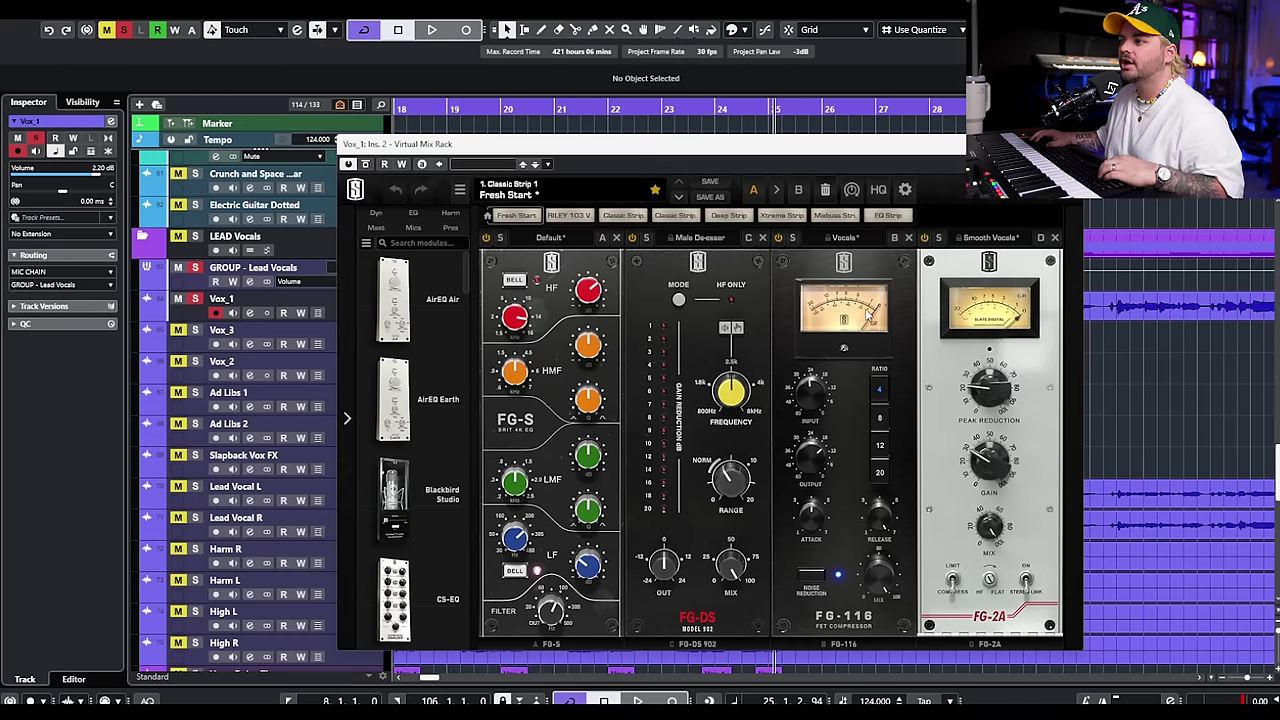
{"action": "key", "text": "space"}
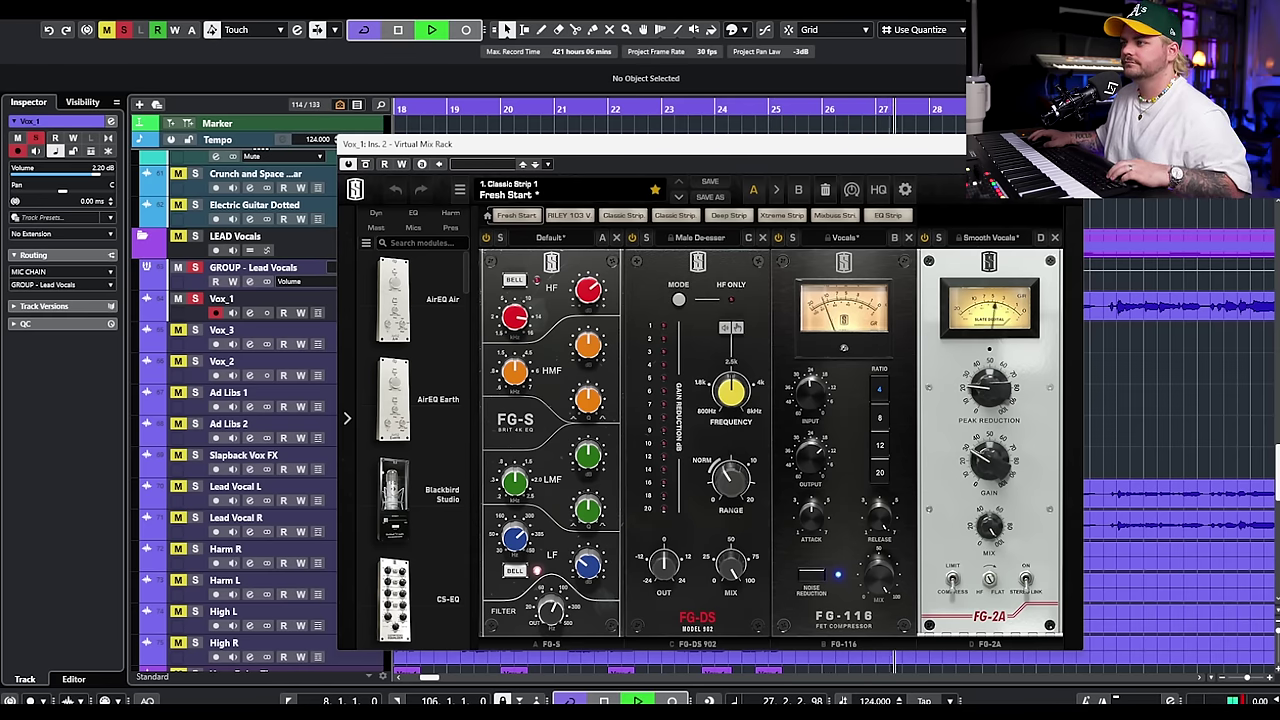
{"action": "scroll", "coordinate": [1119, 365], "scroll_direction": "down", "scroll_amount": 3}
{"action": "scroll", "coordinate": [1122, 365], "scroll_direction": "down", "scroll_amount": 3}
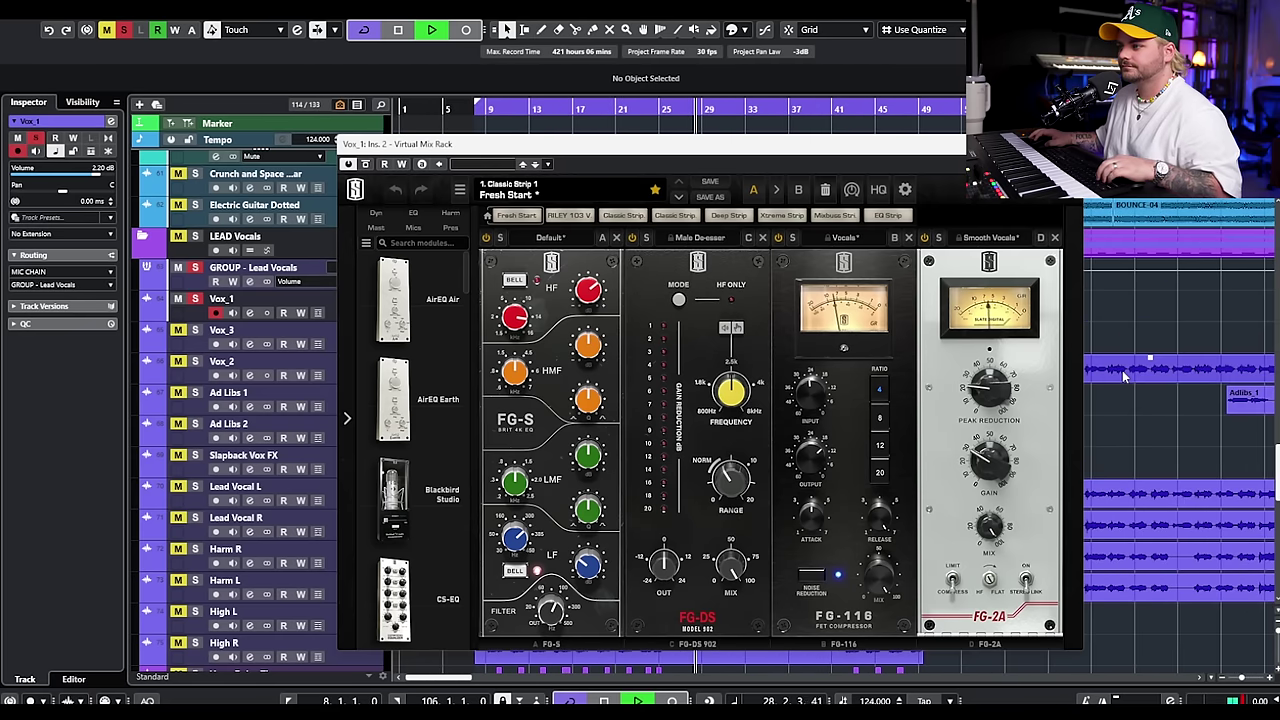
{"action": "key", "text": "space"}
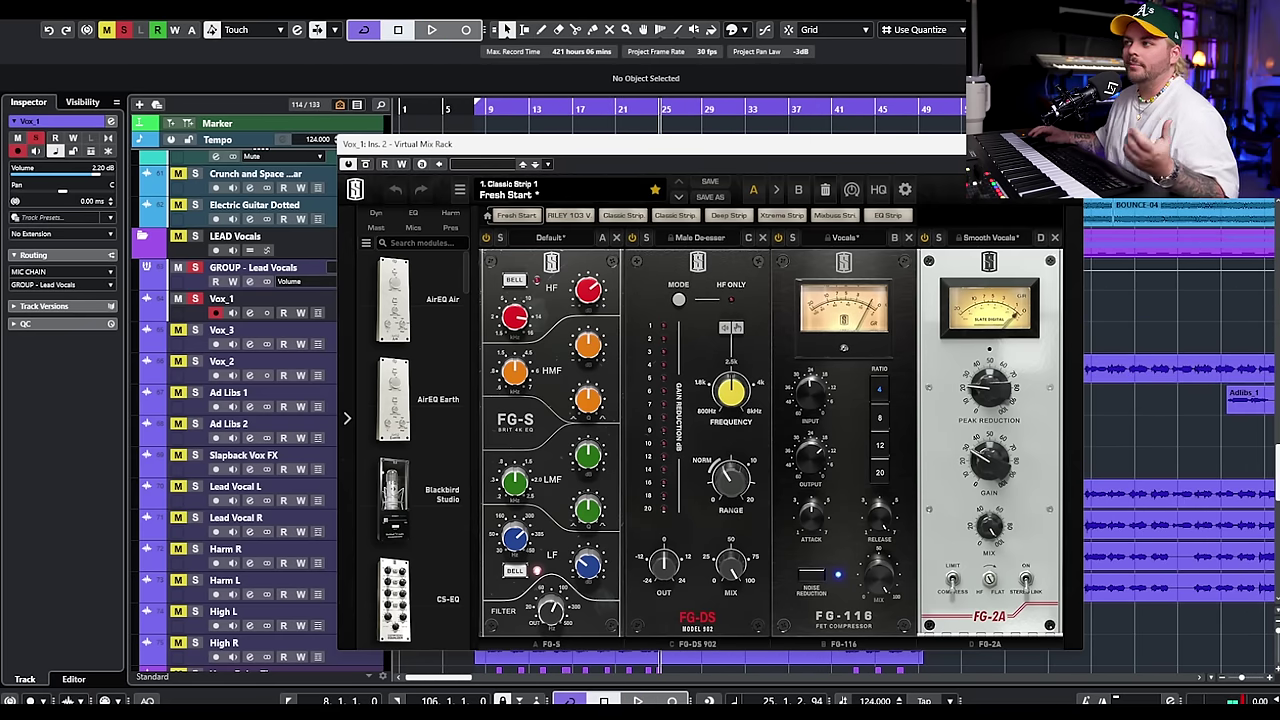
{"action": "left_click", "coordinate": [1067, 144]}
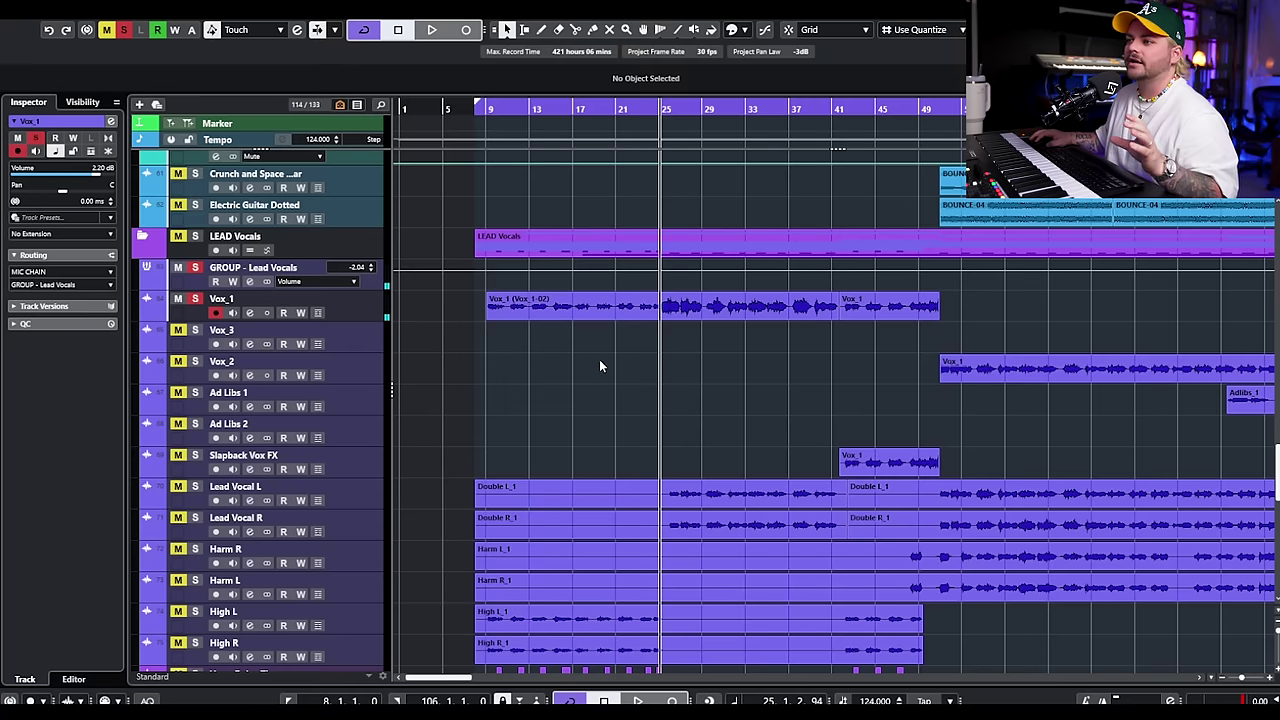
- Split the Vox_1 clip just after bar 25, at about 25.1.3, where the louder section starts
{"action": "left_click", "coordinate": [623, 308]}
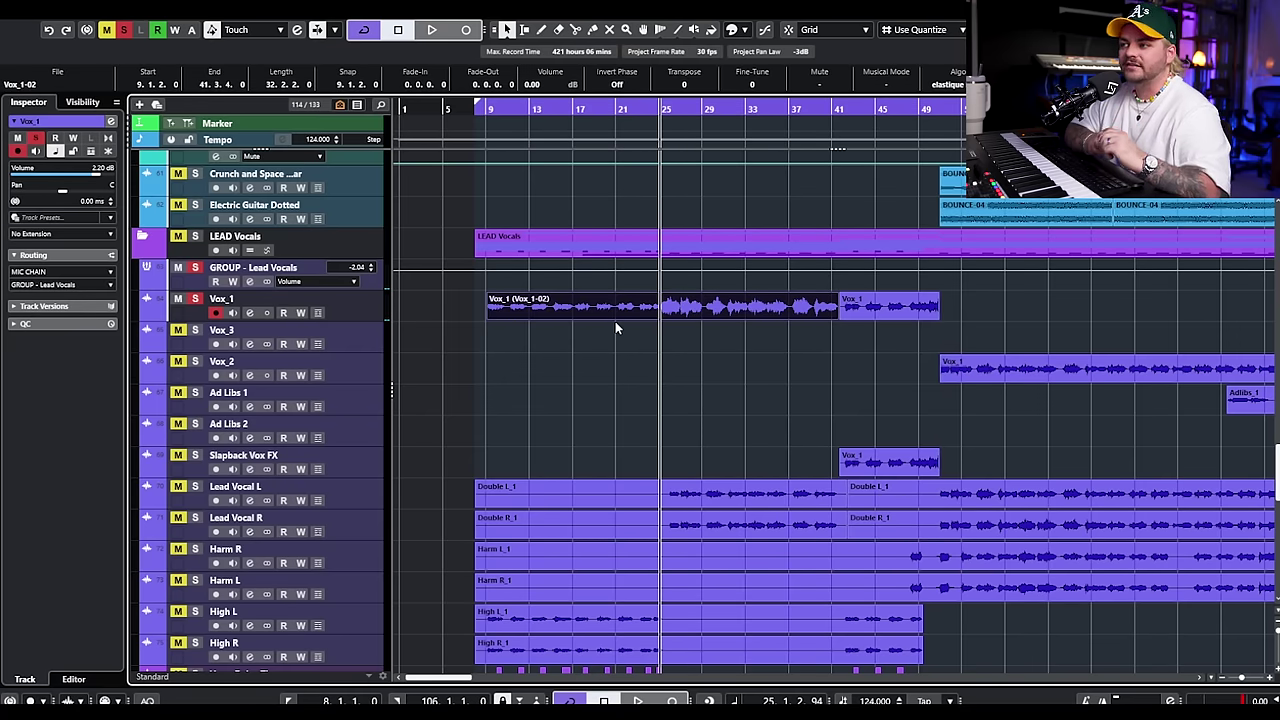
{"action": "scroll", "coordinate": [622, 324], "scroll_direction": "up", "scroll_amount": 4}
{"action": "left_click", "coordinate": [682, 358]}
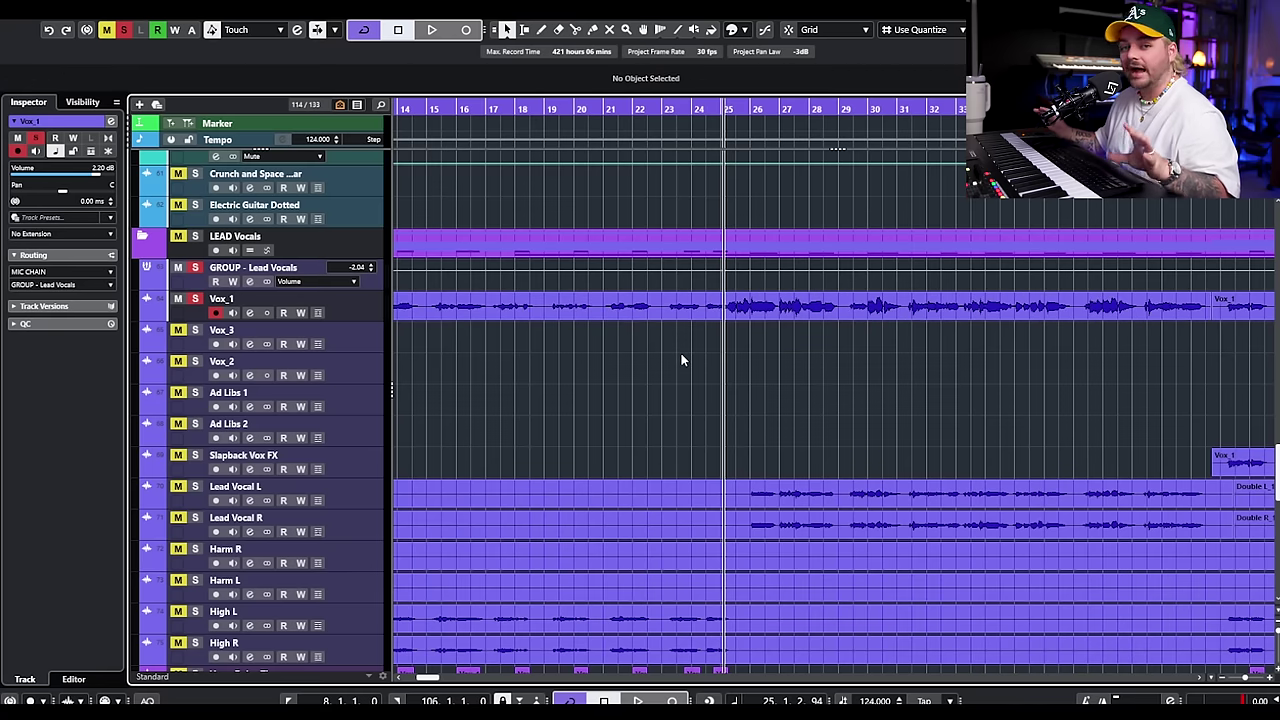
{"action": "key", "text": "h"}
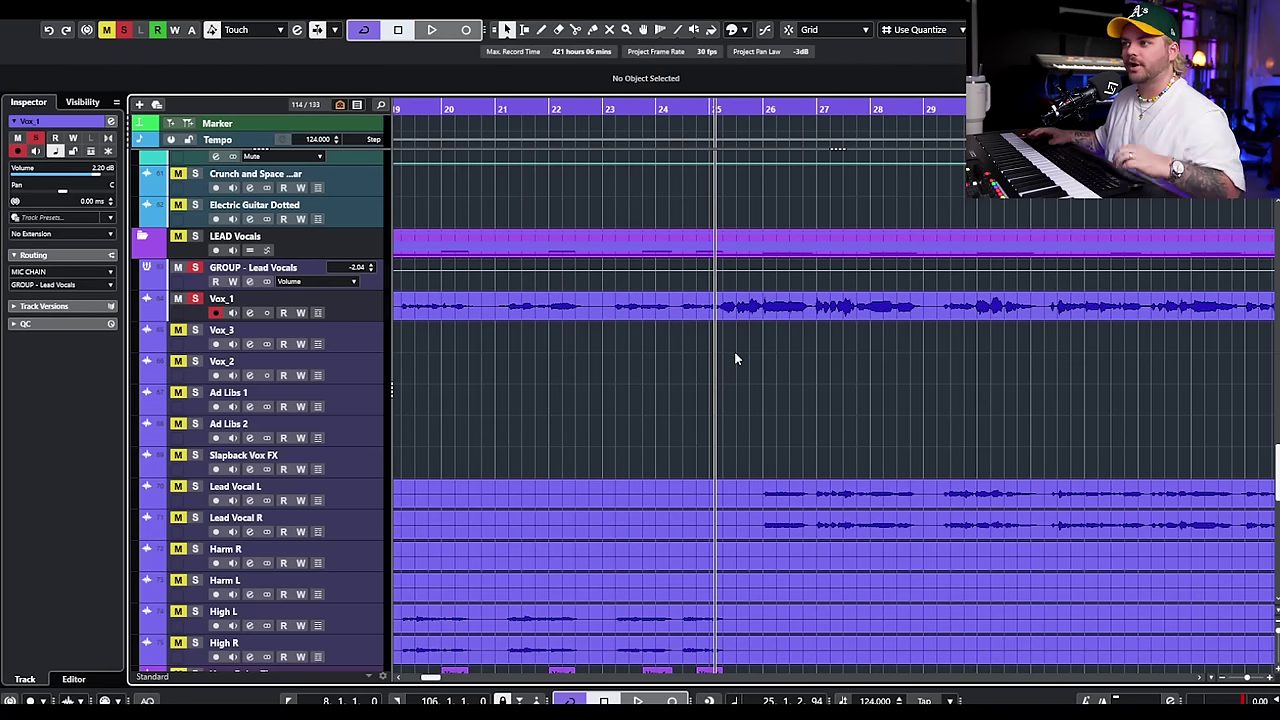
{"action": "key", "text": "h"}
{"action": "key", "text": "h"}
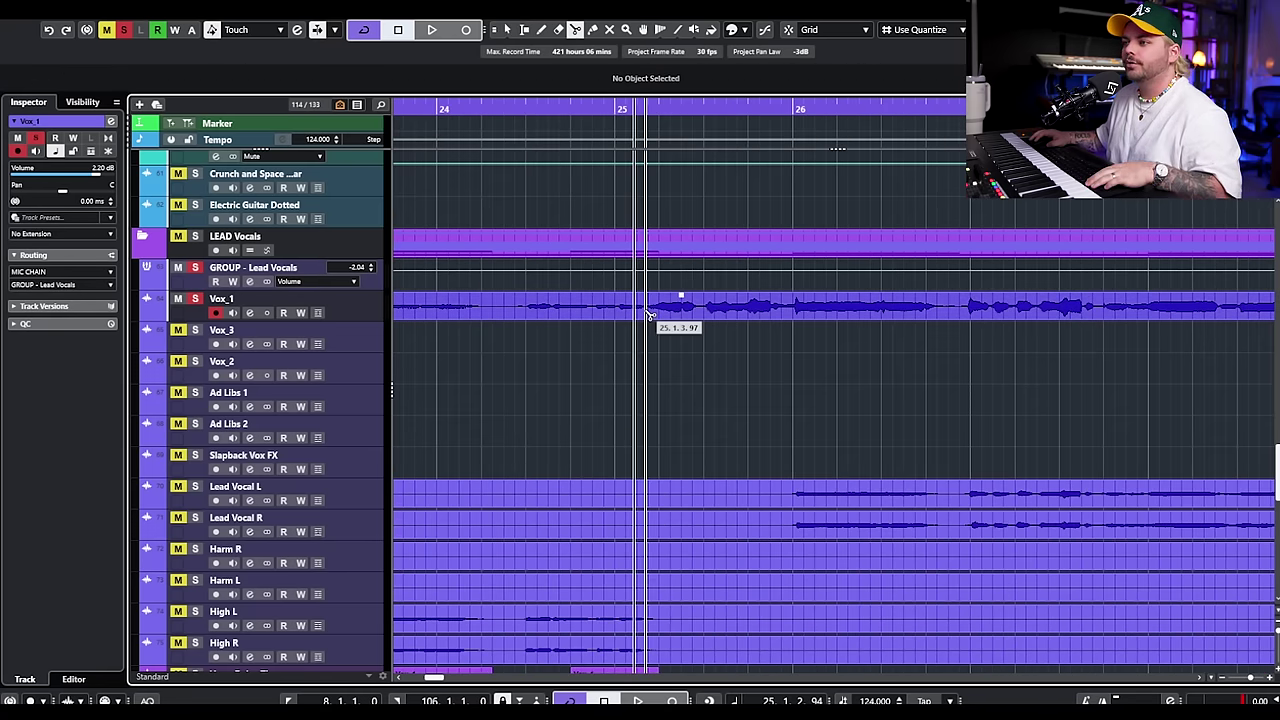
{"action": "scroll", "coordinate": [740, 368], "scroll_direction": "down", "scroll_amount": 5}
{"action": "scroll", "coordinate": [815, 405], "scroll_direction": "down", "scroll_amount": 3}
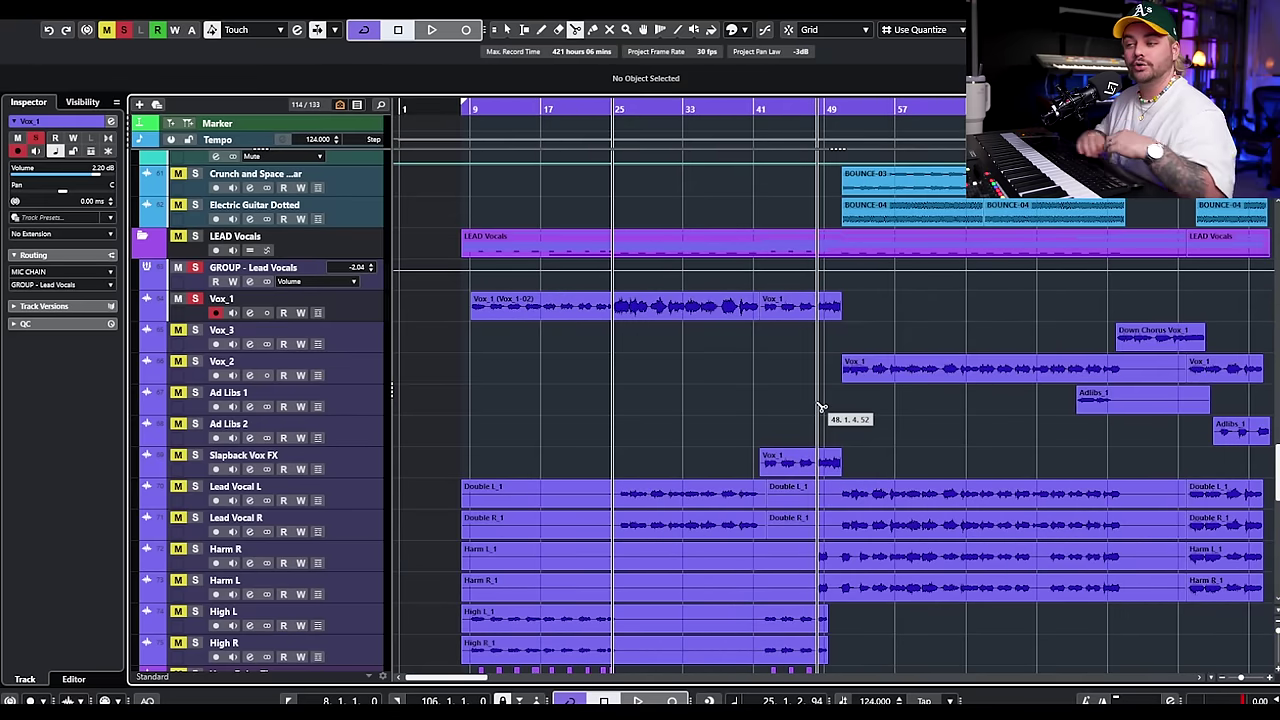
{"action": "scroll", "coordinate": [791, 391], "scroll_direction": "up", "scroll_amount": 8}
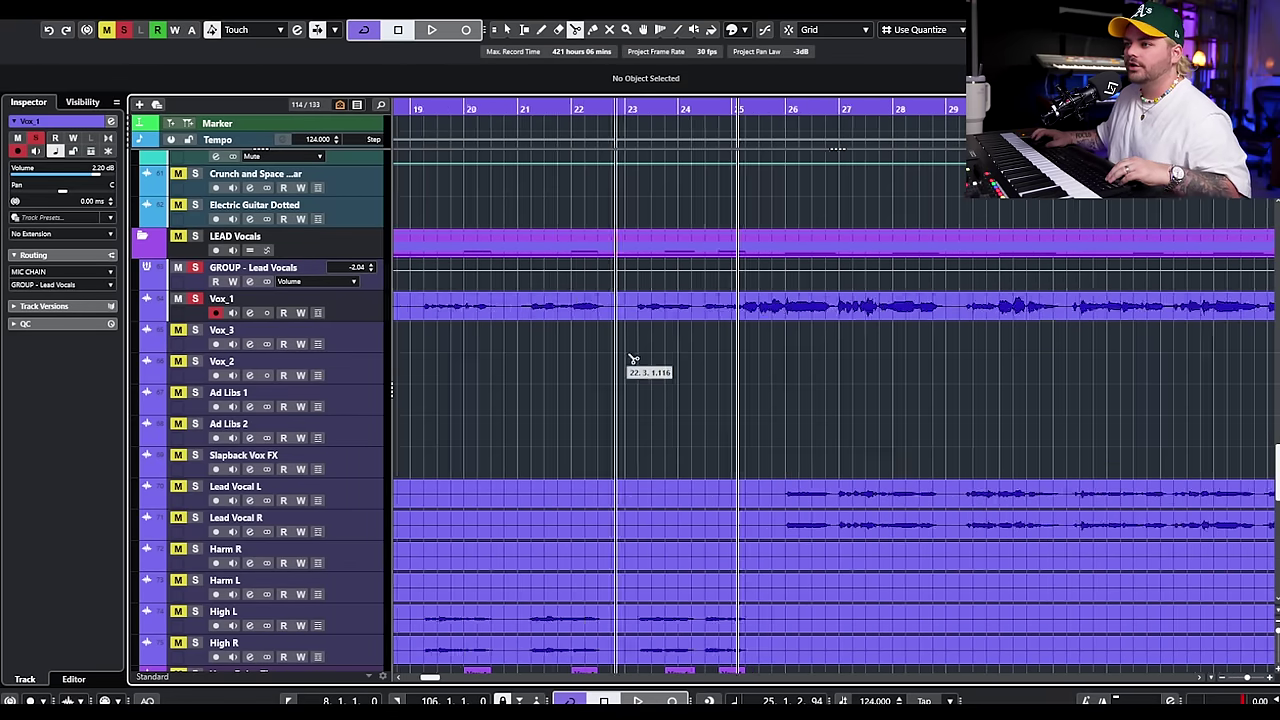
{"action": "left_click", "coordinate": [791, 323]}
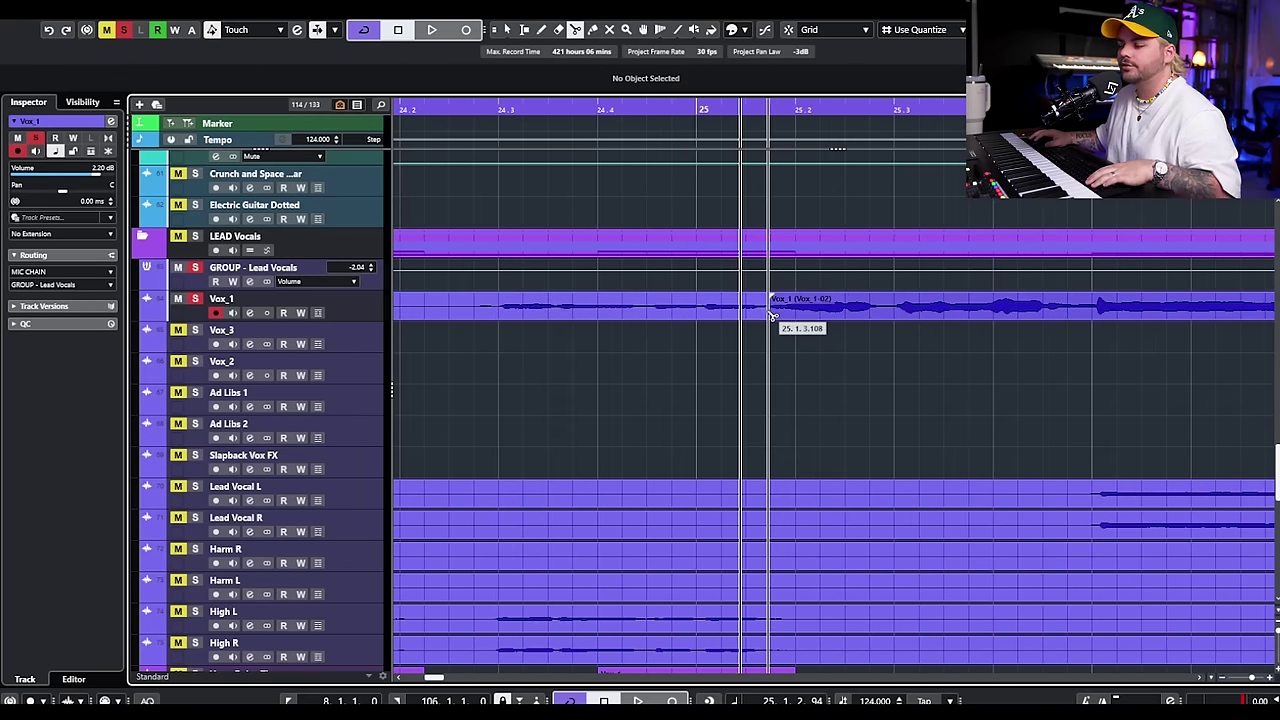
- Play back the louder Vox_1 section that follows the split at bar 25
{"action": "key", "text": "1"}
{"action": "scroll", "coordinate": [847, 365], "scroll_direction": "down", "scroll_amount": 3}
{"action": "key", "text": "space"}
{"action": "scroll", "coordinate": [941, 353], "scroll_direction": "down", "scroll_amount": 2}
{"action": "scroll", "coordinate": [1004, 333], "scroll_direction": "down", "scroll_amount": 4}
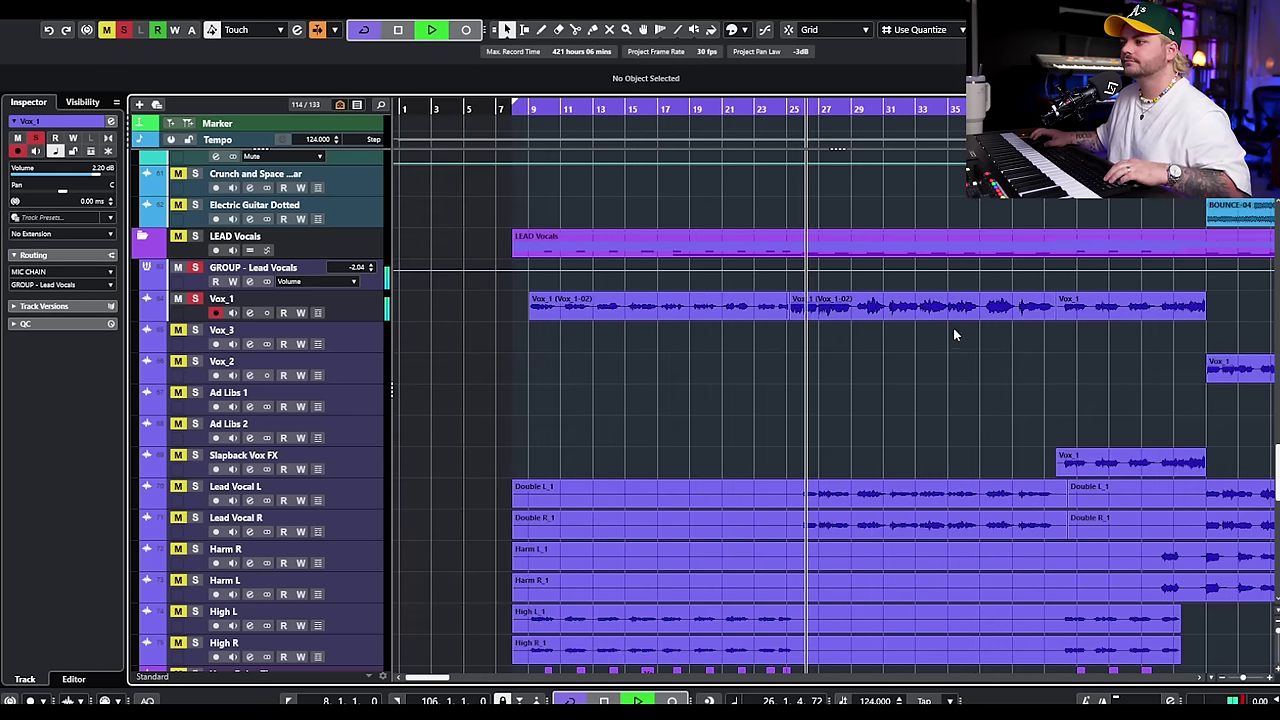
{"action": "key", "text": "space"}
- Lower the clip volume of the louder Vox_1 section after bar 25 to match the quieter section before it
{"action": "scroll", "coordinate": [943, 303], "scroll_direction": "up", "scroll_amount": 2}
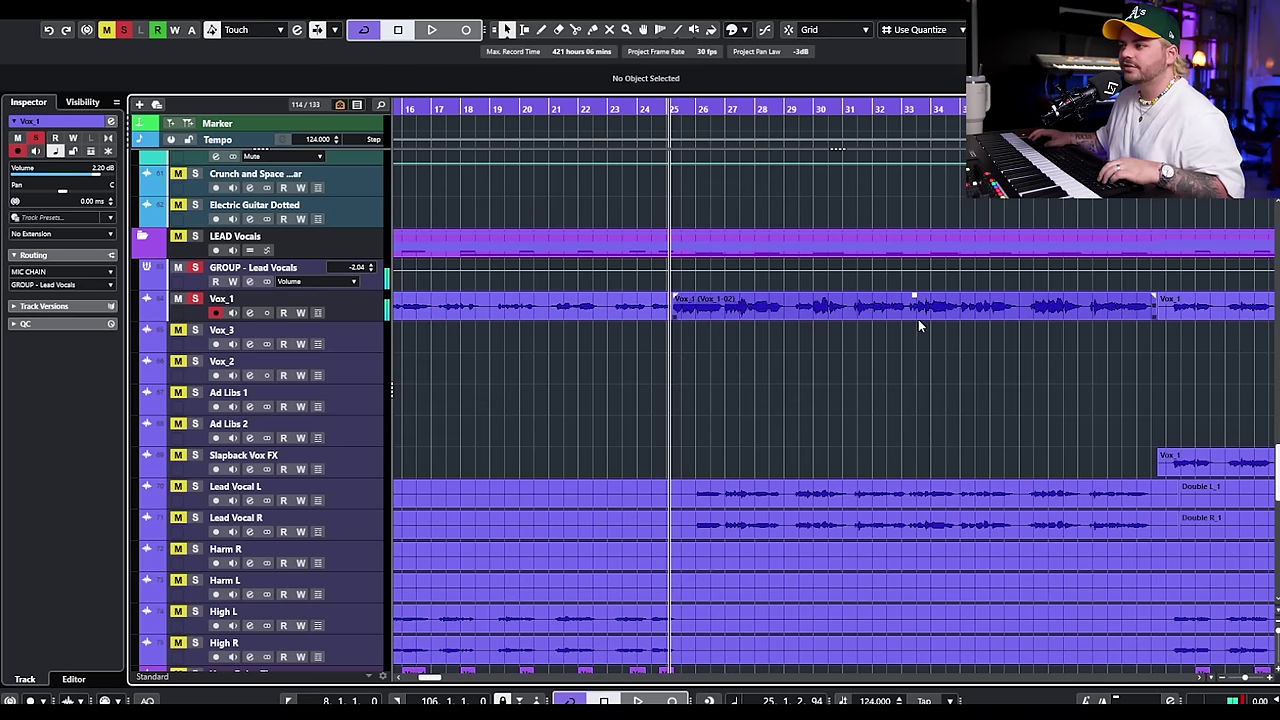
{"action": "left_click_drag", "start_coordinate": [913, 292], "coordinate": [919, 313]}
{"action": "key", "text": "ctrl+z"}
{"action": "scroll", "coordinate": [635, 333], "scroll_direction": "up", "scroll_amount": 2}
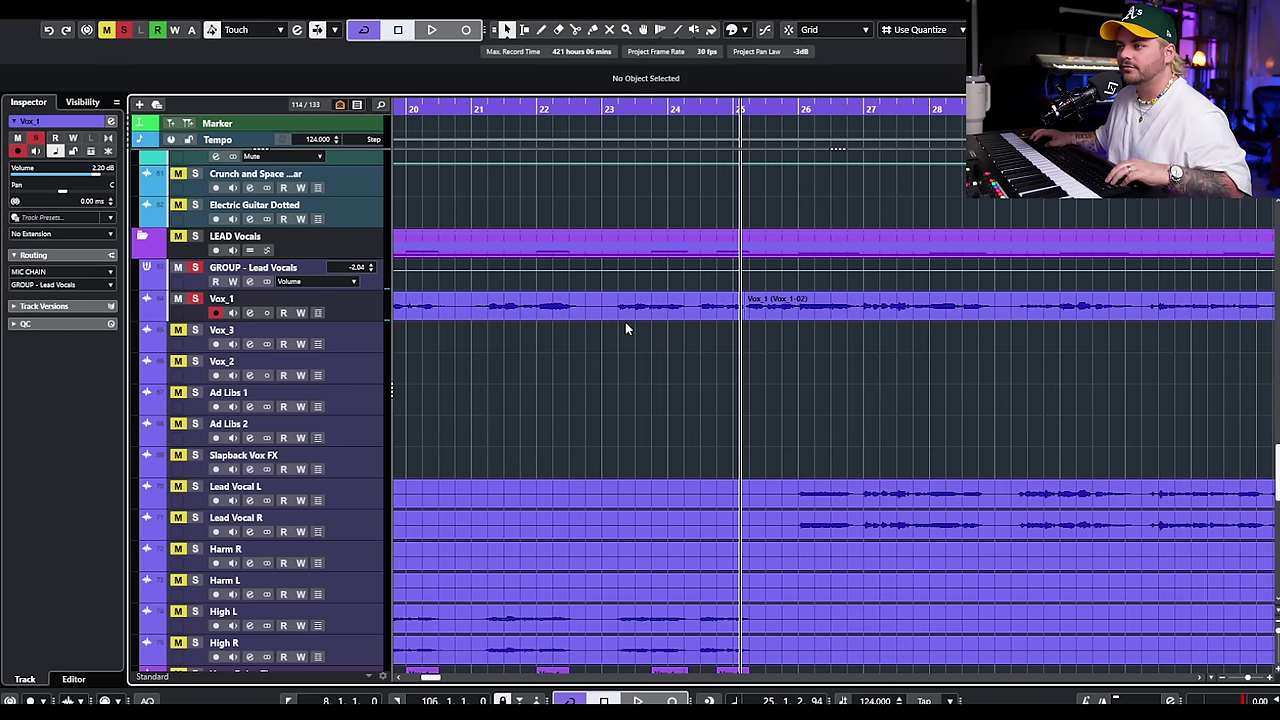
{"action": "scroll", "coordinate": [625, 323], "scroll_direction": "up", "scroll_amount": 1}
{"action": "scroll", "coordinate": [746, 323], "scroll_direction": "up", "scroll_amount": 1}
{"action": "scroll", "coordinate": [931, 327], "scroll_direction": "up", "scroll_amount": 1}
{"action": "scroll", "coordinate": [1069, 325], "scroll_direction": "down", "scroll_amount": 5}
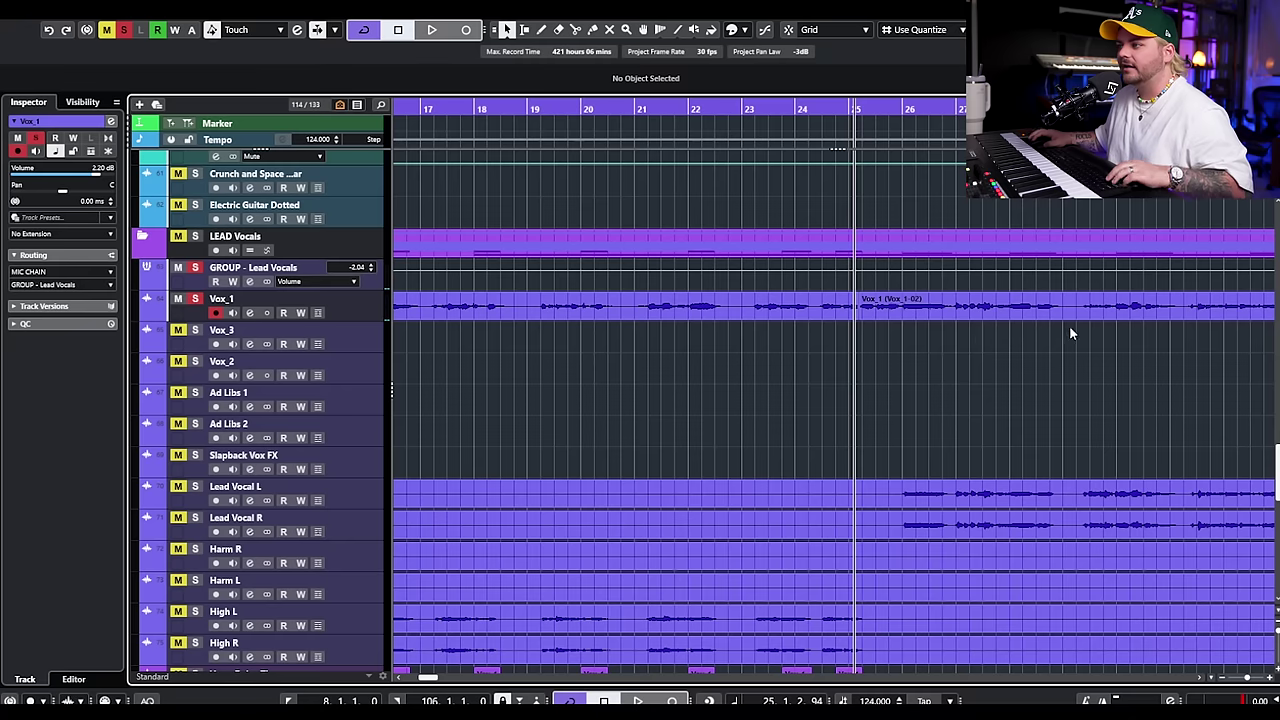
{"action": "left_click_drag", "start_coordinate": [1088, 309], "coordinate": [1088, 294]}
- Bypass all inserts and sends on the Vox_1 channel and close its channel settings
{"action": "left_click", "coordinate": [250, 313]}
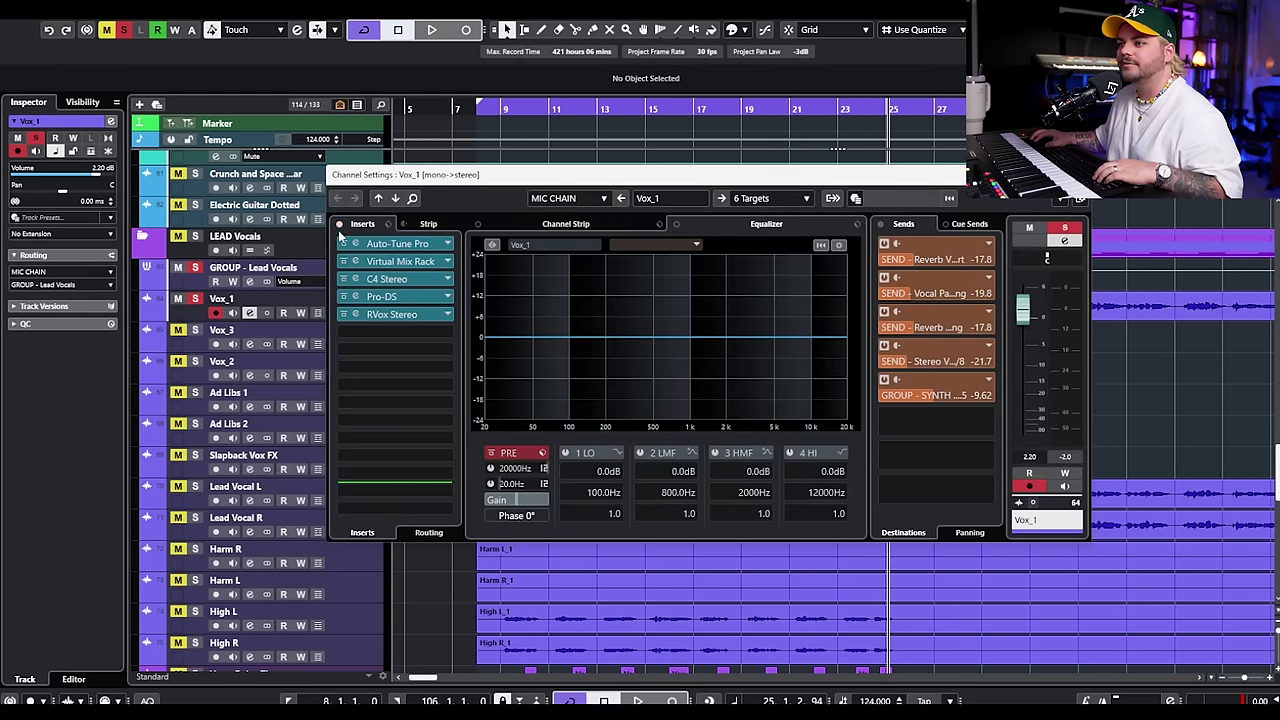
{"action": "left_click", "coordinate": [339, 224]}
{"action": "left_click", "coordinate": [887, 224]}
{"action": "key", "text": "Escape"}
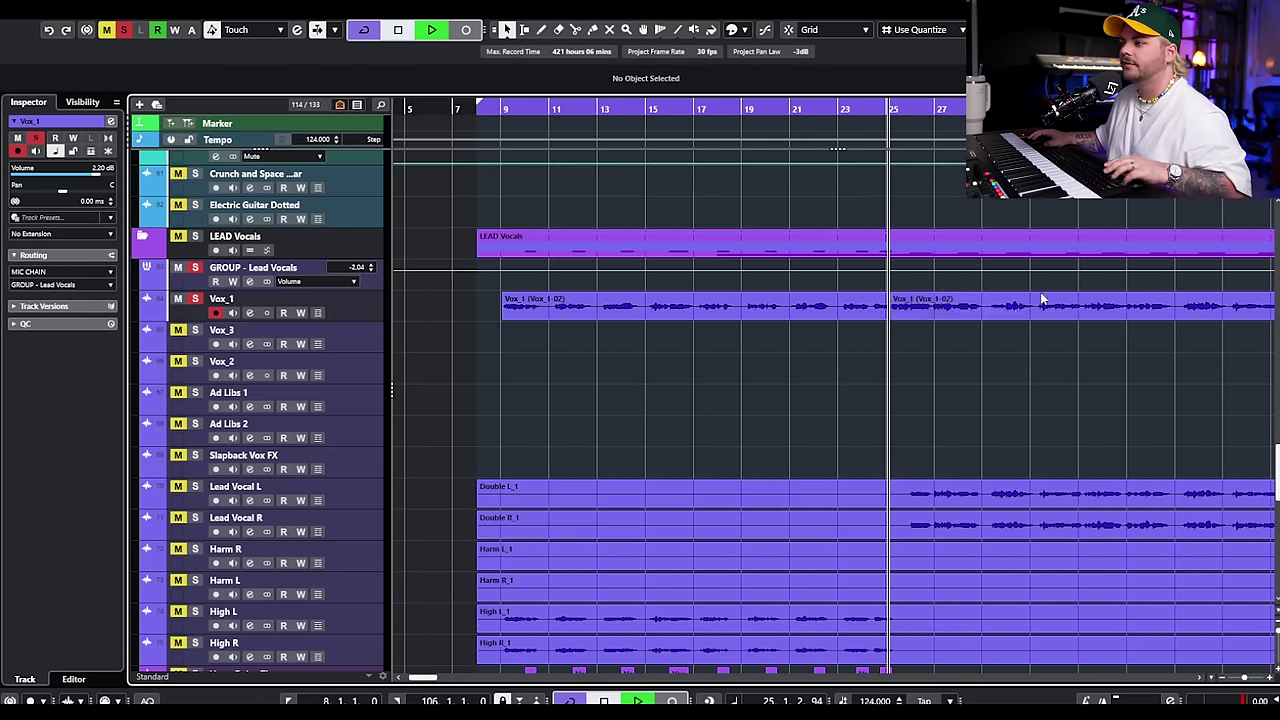
- Play Vox_1 across the bar 25 split and fine-tune the volume of the clip after it
{"action": "scroll", "coordinate": [883, 295], "scroll_direction": "up", "scroll_amount": 3}
{"action": "left_click", "coordinate": [860, 108]}
{"action": "scroll", "coordinate": [900, 341], "scroll_direction": "right", "scroll_amount": 3}
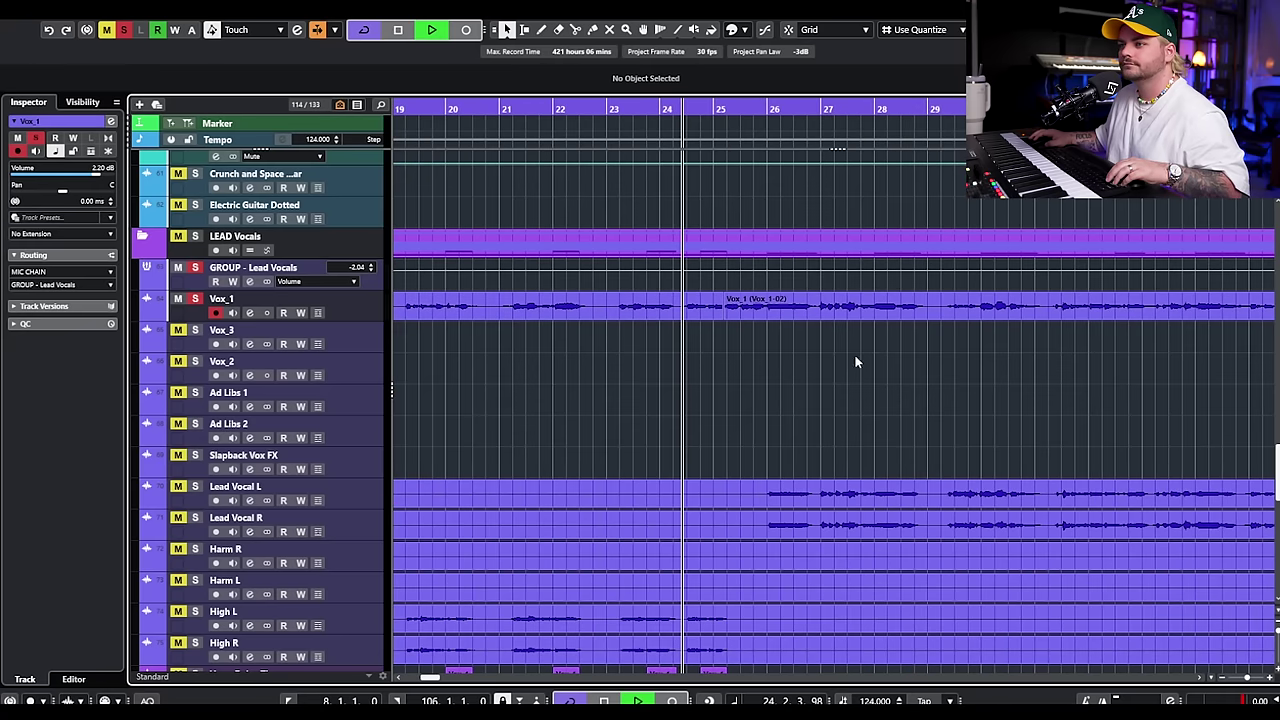
{"action": "scroll", "coordinate": [1004, 308], "scroll_direction": "down", "scroll_amount": 2}
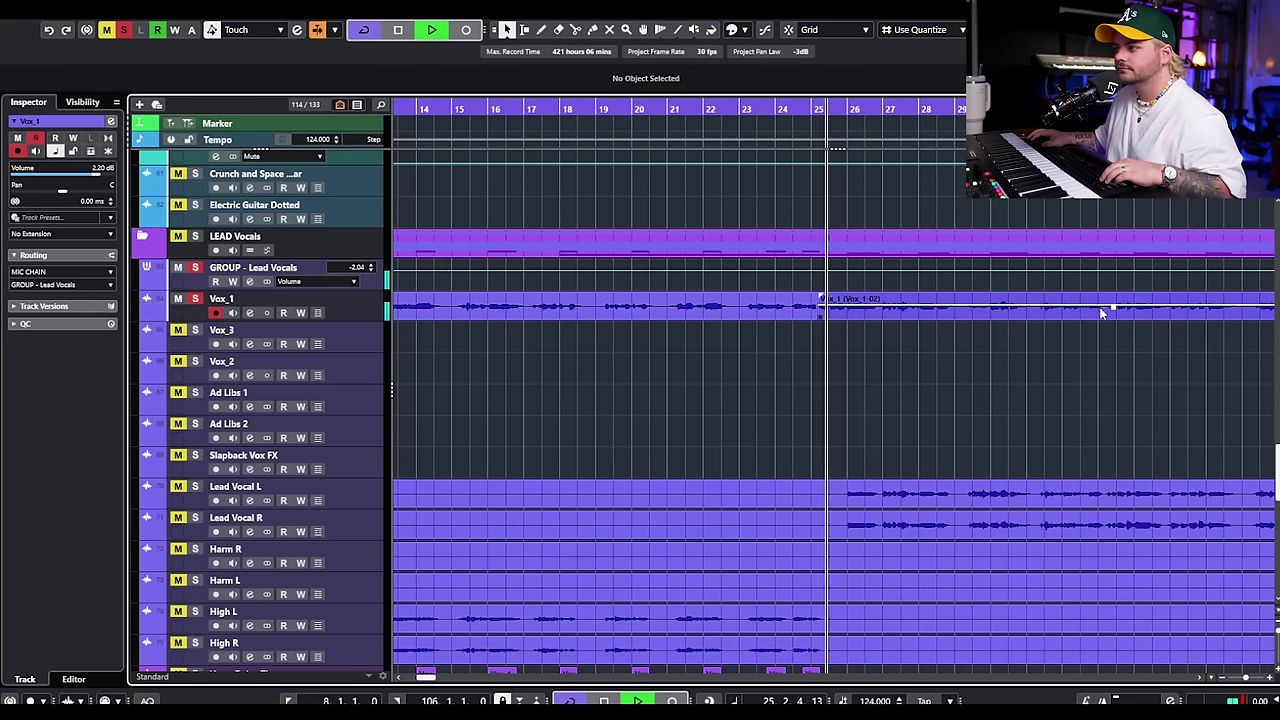
{"action": "left_click_drag", "start_coordinate": [1114, 307], "coordinate": [1114, 308]}
{"action": "scroll", "coordinate": [985, 364], "scroll_direction": "right", "scroll_amount": 3}
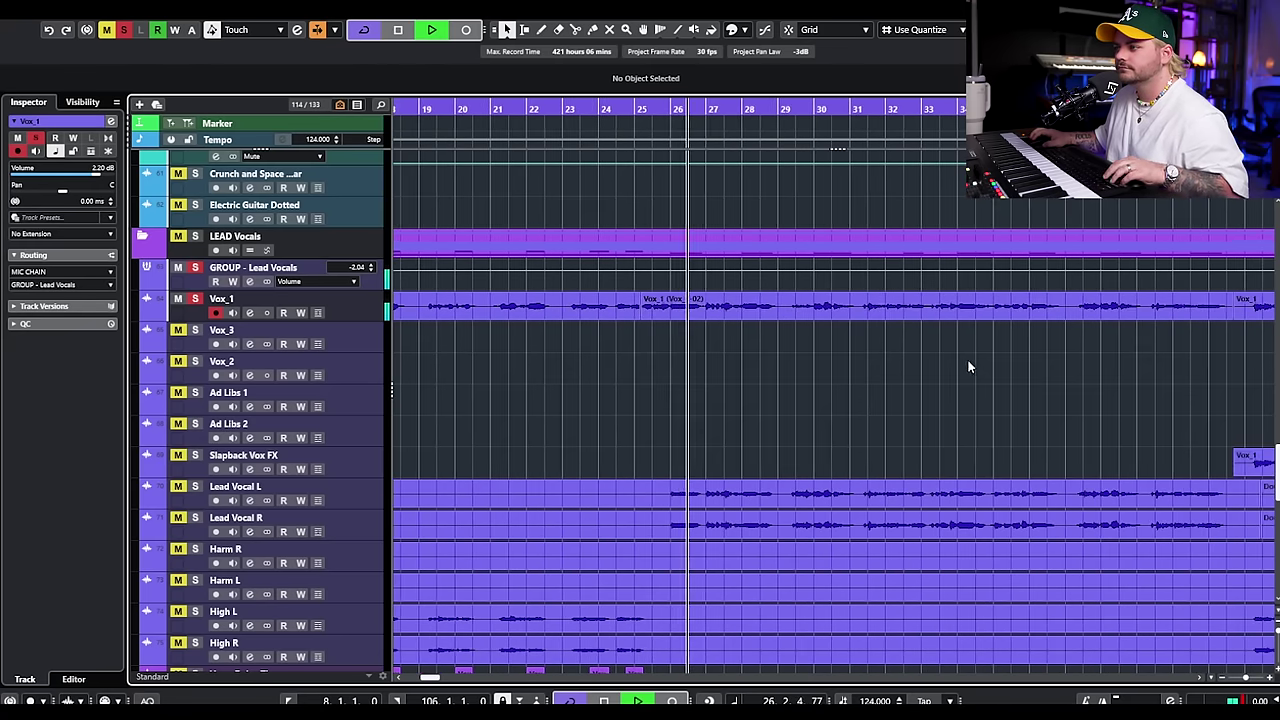
- Isolate the short Vox_1 phrase after bar 29 by splitting the clip just after 29.2 and at about 29.4.4
{"action": "scroll", "coordinate": [955, 363], "scroll_direction": "up", "scroll_amount": 4}
{"action": "scroll", "coordinate": [745, 368], "scroll_direction": "up", "scroll_amount": 2}
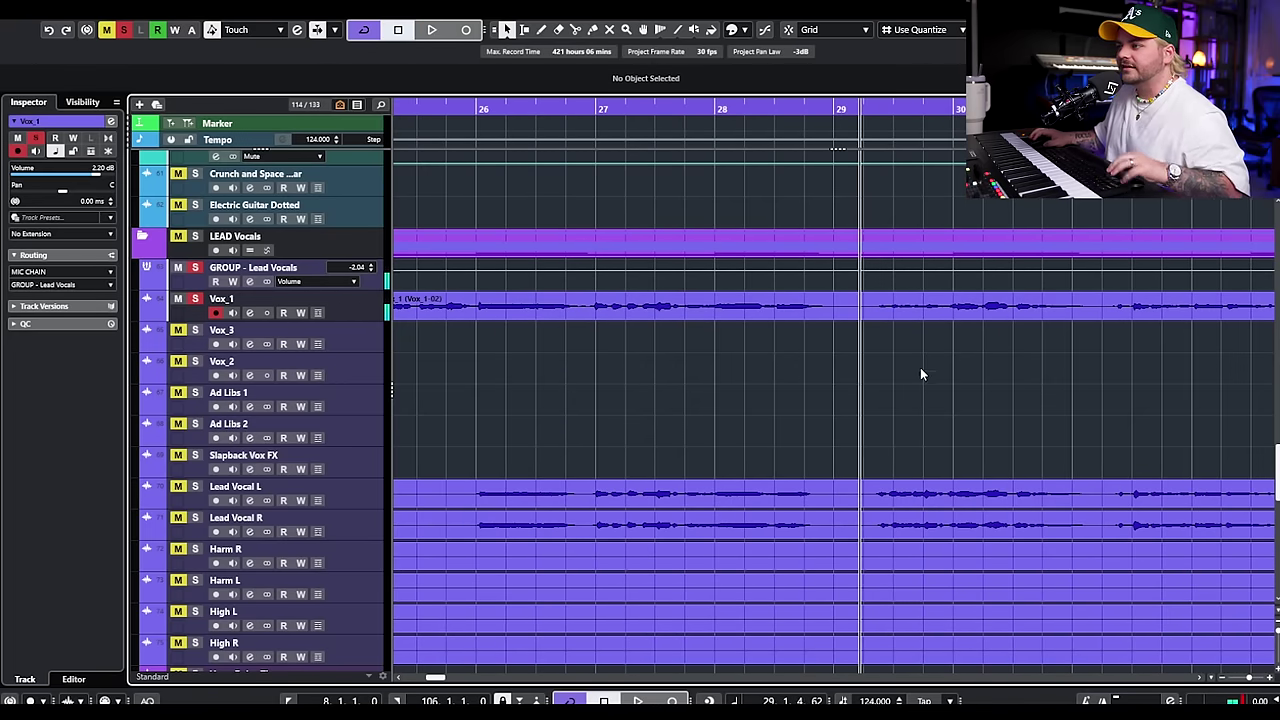
{"action": "scroll", "coordinate": [905, 360], "scroll_direction": "up", "scroll_amount": 2}
{"action": "key", "text": "3"}
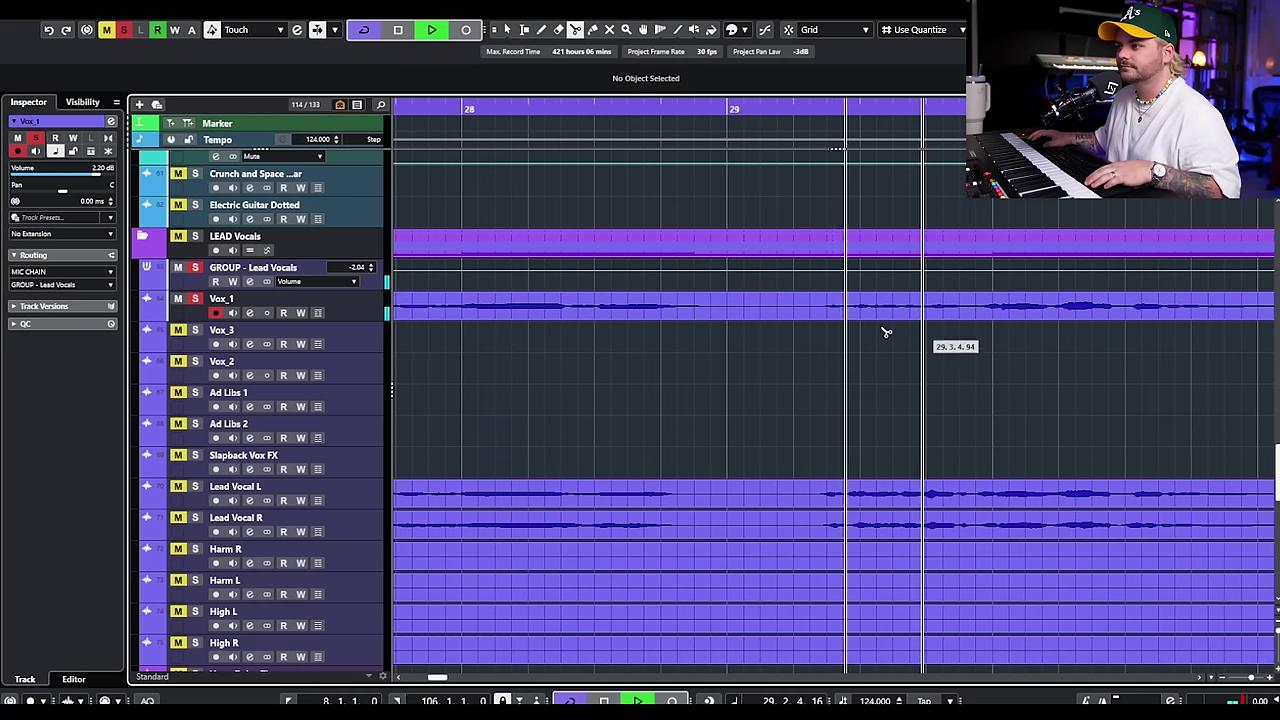
{"action": "key", "text": "space"}
{"action": "left_click", "coordinate": [815, 318]}
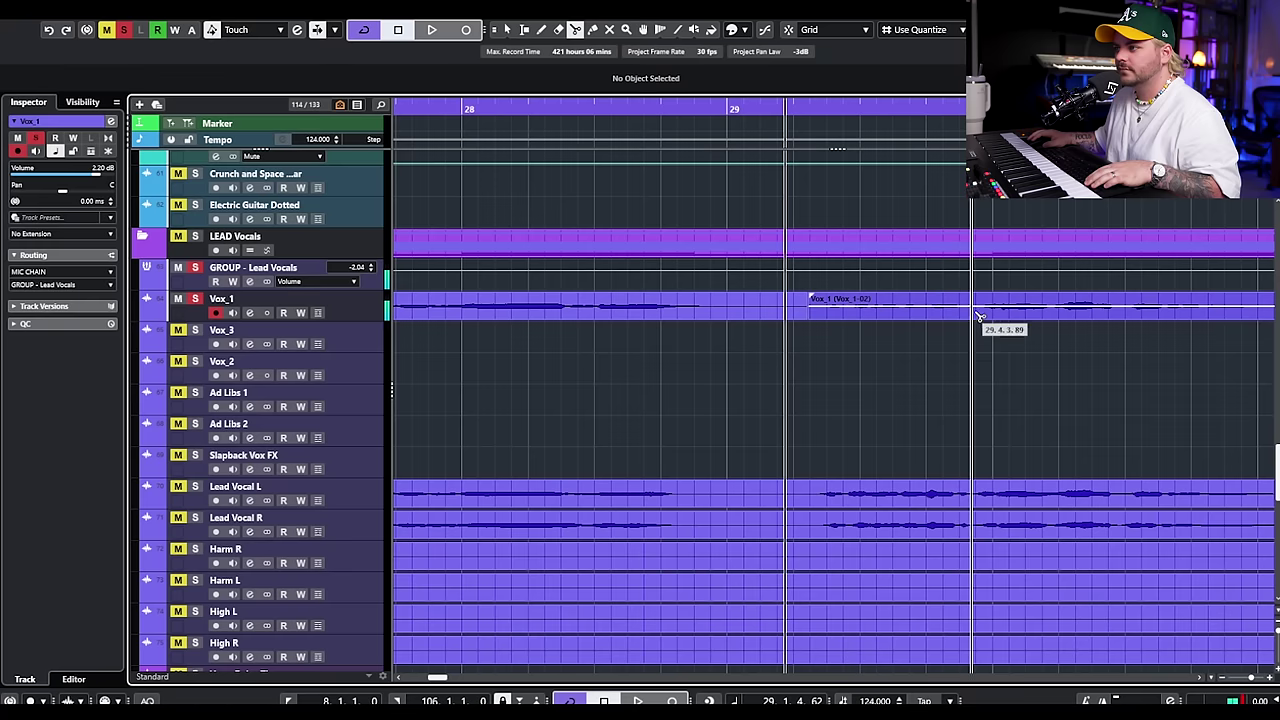
{"action": "left_click", "coordinate": [985, 315]}
- Raise the isolated bar 29 phrase's clip volume slightly and crossfade it with the neighbouring Vox_1 clips
{"action": "key", "text": "1"}
{"action": "left_click", "coordinate": [938, 315]}
{"action": "left_click_drag", "start_coordinate": [896, 307], "coordinate": [899, 300]}
{"action": "left_click_drag", "start_coordinate": [738, 346], "coordinate": [1163, 307]}
{"action": "scroll", "coordinate": [1114, 347], "scroll_direction": "down", "scroll_amount": 2}
{"action": "left_click", "coordinate": [1113, 348]}
{"action": "scroll", "coordinate": [976, 376], "scroll_direction": "down", "scroll_amount": 3}
- Look along the Vox_1 waveform up to bar 35 for phrases with uneven levels
{"action": "key", "text": "g"}
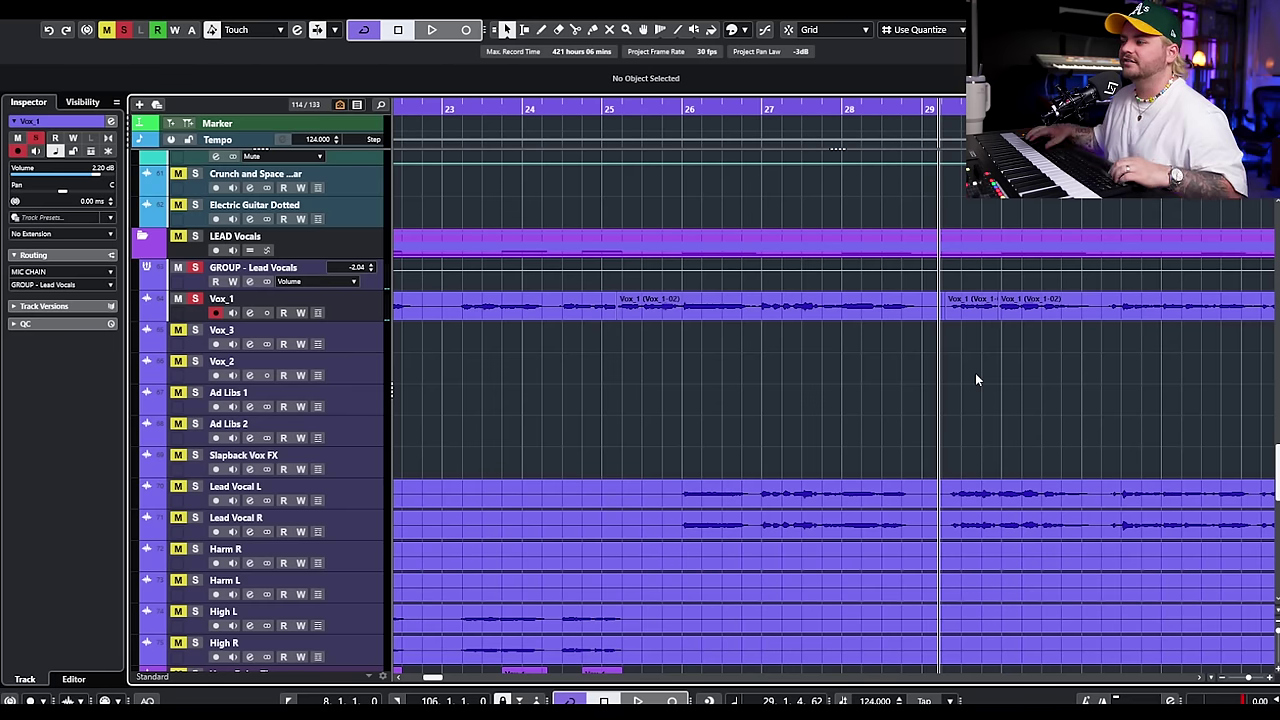
{"action": "key", "text": "g"}
{"action": "key", "text": "g"}
{"action": "key", "text": "g"}
{"action": "scroll", "coordinate": [1016, 374], "scroll_direction": "right", "scroll_amount": 3}
{"action": "scroll", "coordinate": [1006, 323], "scroll_direction": "up", "scroll_amount": 2}
{"action": "scroll", "coordinate": [1005, 323], "scroll_direction": "up", "scroll_amount": 5}
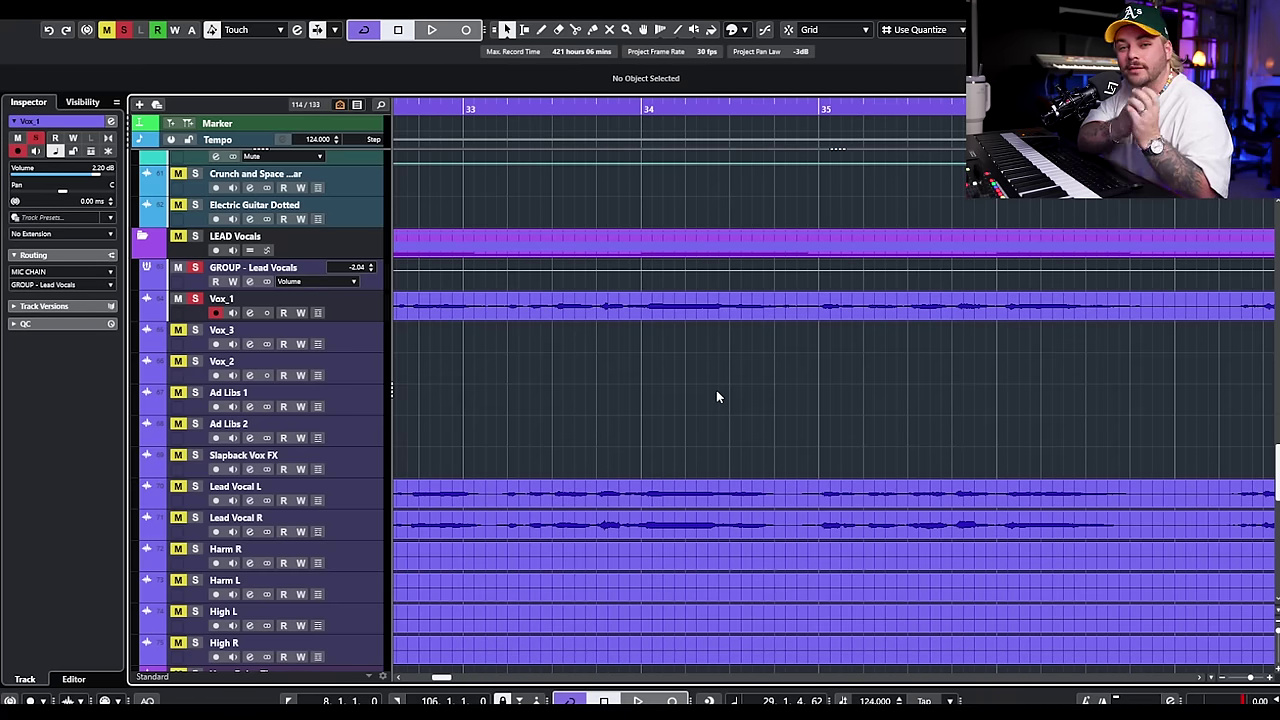
- Examine the splits on Vox_1 around bars 29 and 30 up close and check the phrases through bar 32
{"action": "scroll", "coordinate": [716, 397], "scroll_direction": "left", "scroll_amount": 11}
{"action": "scroll", "coordinate": [818, 323], "scroll_direction": "right", "scroll_amount": 1}
{"action": "key", "text": "h"}
{"action": "key", "text": "h"}
{"action": "key", "text": "h"}
{"action": "key", "text": "h"}
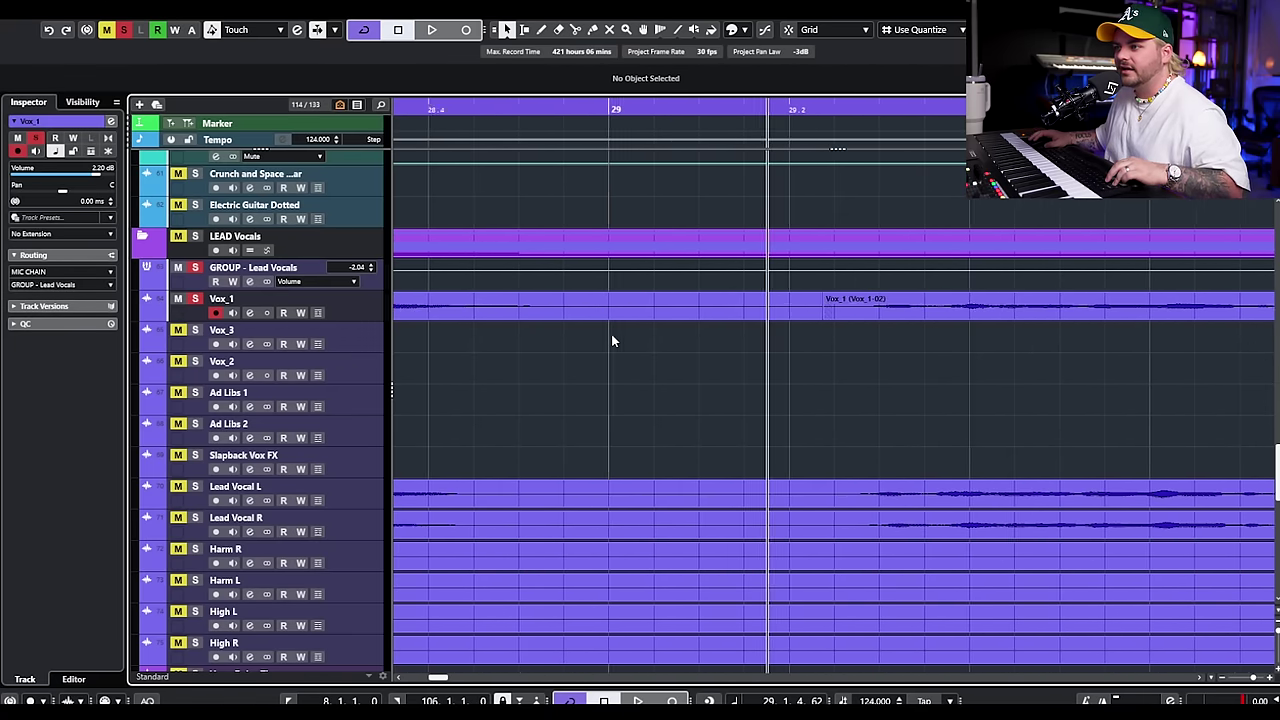
{"action": "scroll", "coordinate": [612, 335], "scroll_direction": "right", "scroll_amount": 4}
{"action": "scroll", "coordinate": [750, 352], "scroll_direction": "down", "scroll_amount": 1}
{"action": "scroll", "coordinate": [808, 350], "scroll_direction": "right", "scroll_amount": 4}
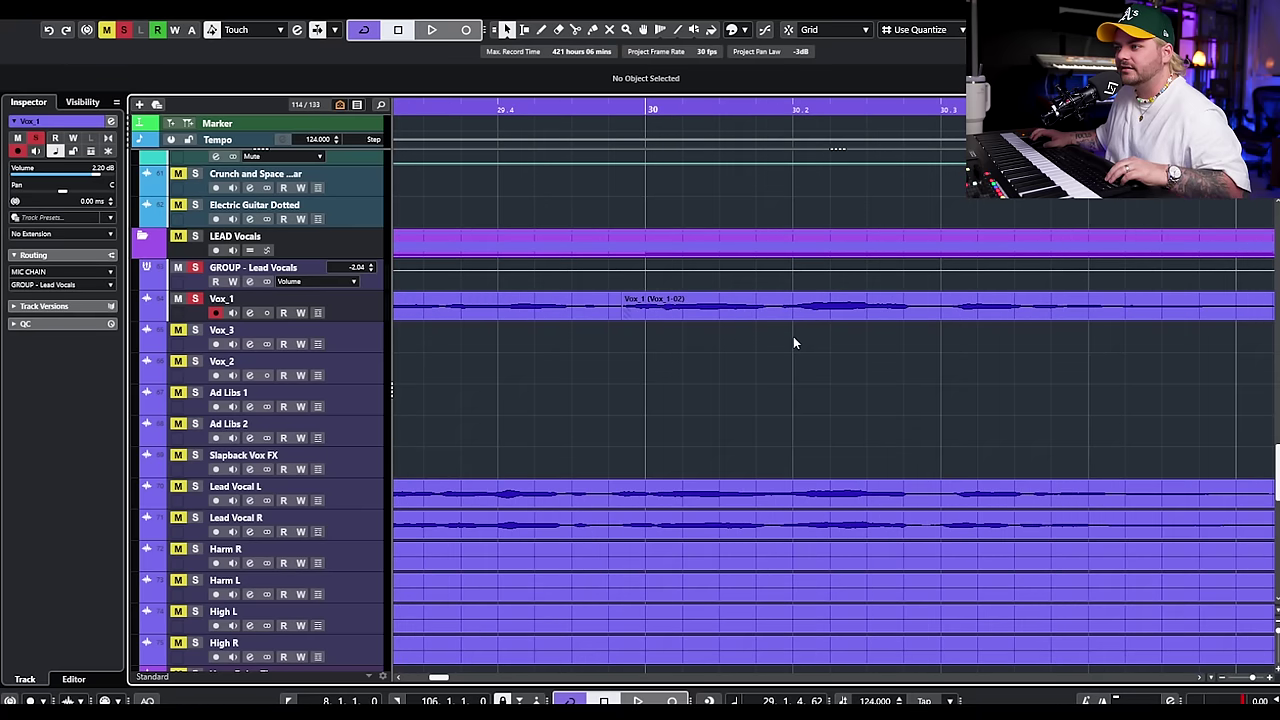
{"action": "scroll", "coordinate": [787, 337], "scroll_direction": "right", "scroll_amount": 11}
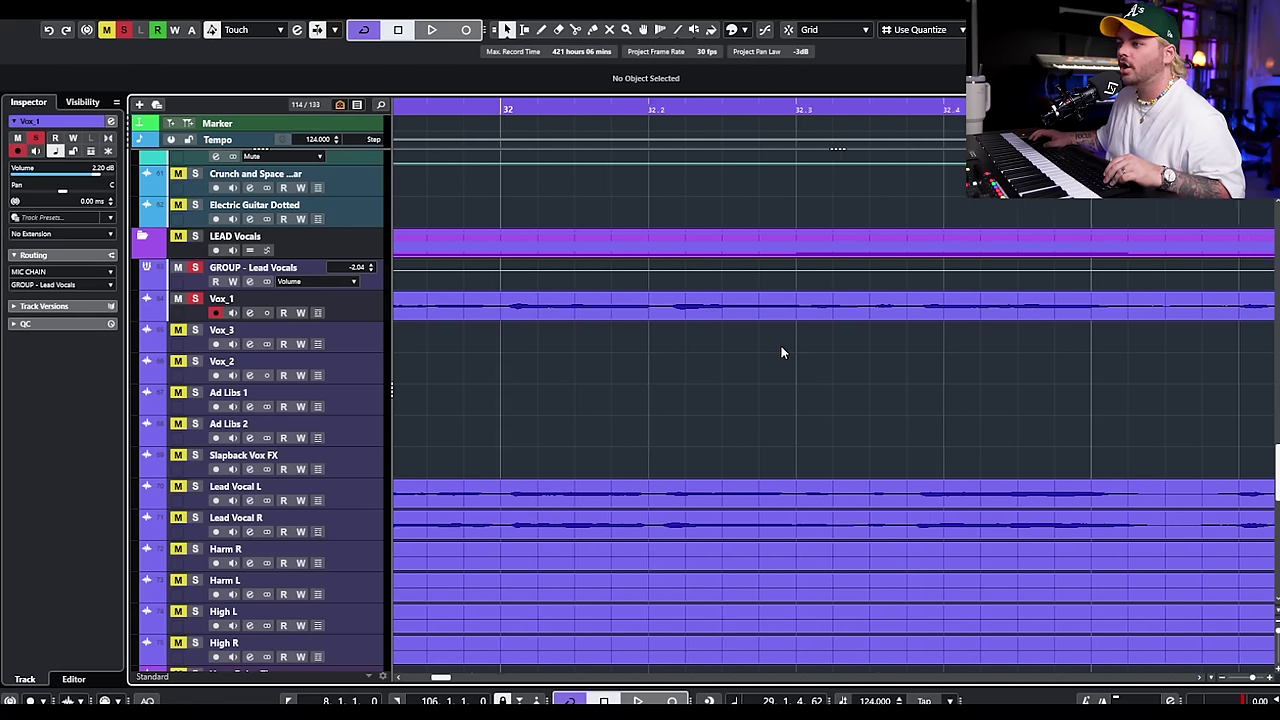
{"action": "scroll", "coordinate": [772, 348], "scroll_direction": "right", "scroll_amount": 7}
- Split the Vox_1 clip on both sides of the short loud peak just after 39.3
{"action": "key", "text": "g"}
{"action": "key", "text": "g"}
{"action": "key", "text": "g"}
{"action": "scroll", "coordinate": [792, 350], "scroll_direction": "right", "scroll_amount": 2}
{"action": "scroll", "coordinate": [798, 352], "scroll_direction": "right", "scroll_amount": 3}
{"action": "scroll", "coordinate": [931, 334], "scroll_direction": "up", "scroll_amount": 7}
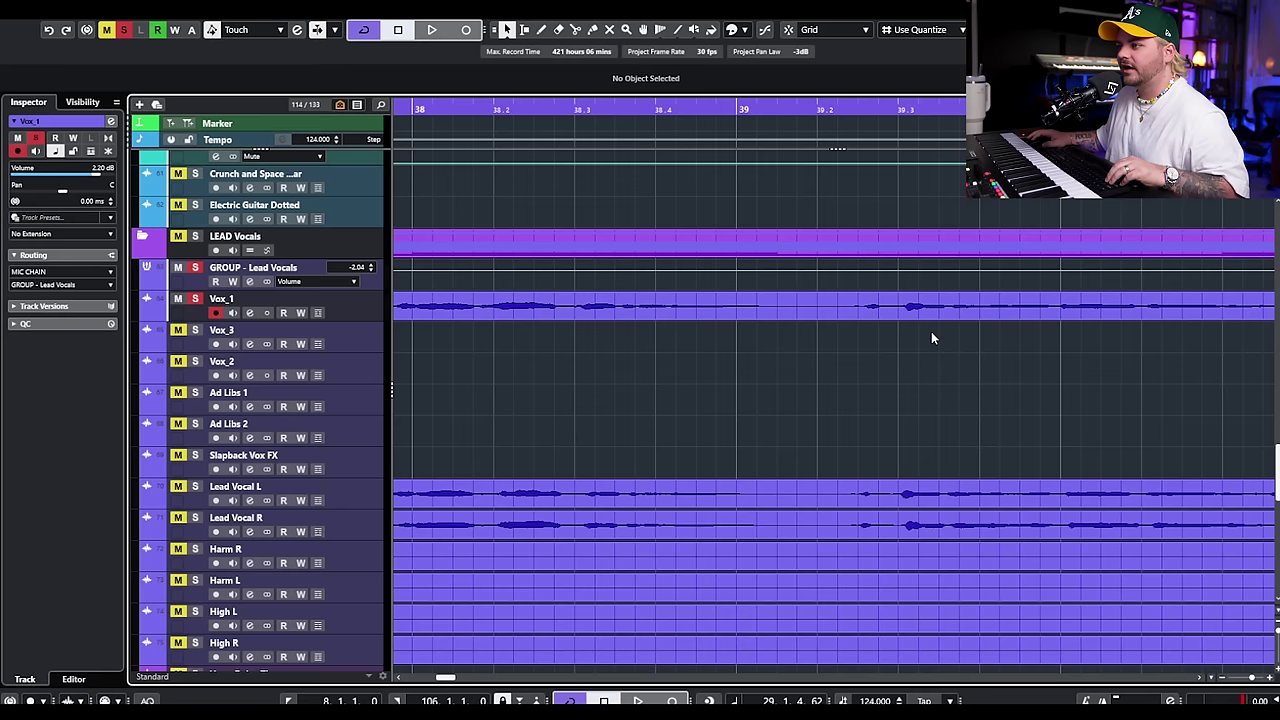
{"action": "key", "text": "3"}
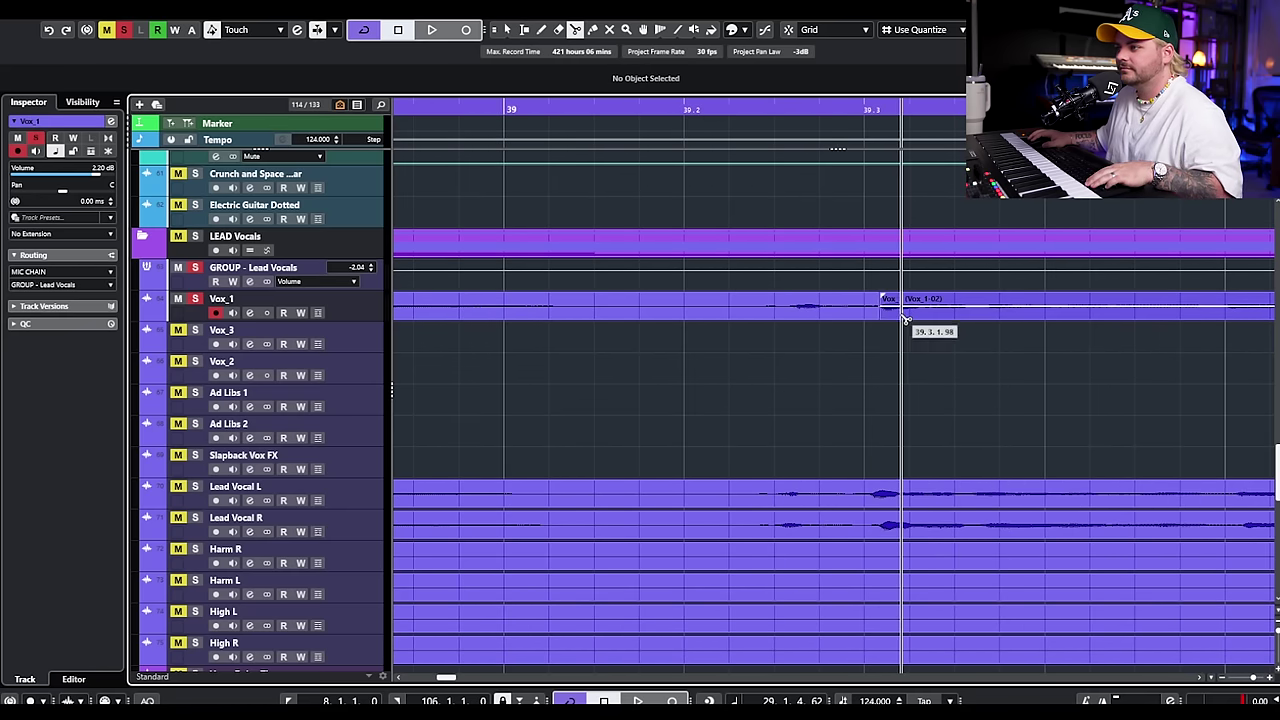
{"action": "left_click", "coordinate": [884, 322]}
- Lower the clip volume of the isolated peak after 39.3 and crossfade it with the Vox_1 clips on both sides
{"action": "key", "text": "1"}
{"action": "left_click", "coordinate": [890, 308]}
{"action": "left_click_drag", "start_coordinate": [891, 309], "coordinate": [891, 314]}
{"action": "left_click_drag", "start_coordinate": [852, 346], "coordinate": [922, 308]}
{"action": "key", "text": "x"}
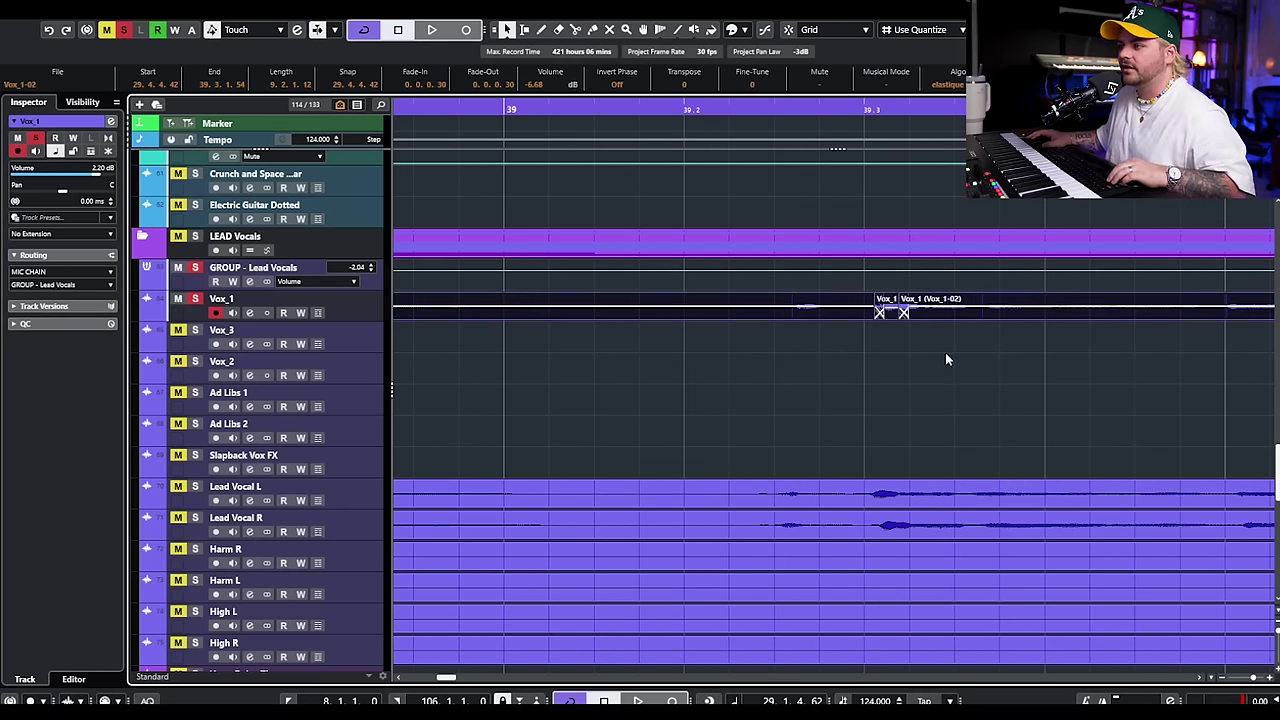
- Open the Vox_1 channel settings and take the channel's inserts and sends out of bypass
{"action": "key", "text": "g"}
{"action": "key", "text": "g"}
{"action": "key", "text": "g"}
{"action": "key", "text": "g"}
{"action": "key", "text": "g"}
{"action": "key", "text": "g"}
{"action": "left_click_drag", "start_coordinate": [805, 357], "coordinate": [485, 315]}
{"action": "left_click", "coordinate": [452, 330]}
{"action": "left_click", "coordinate": [250, 313]}
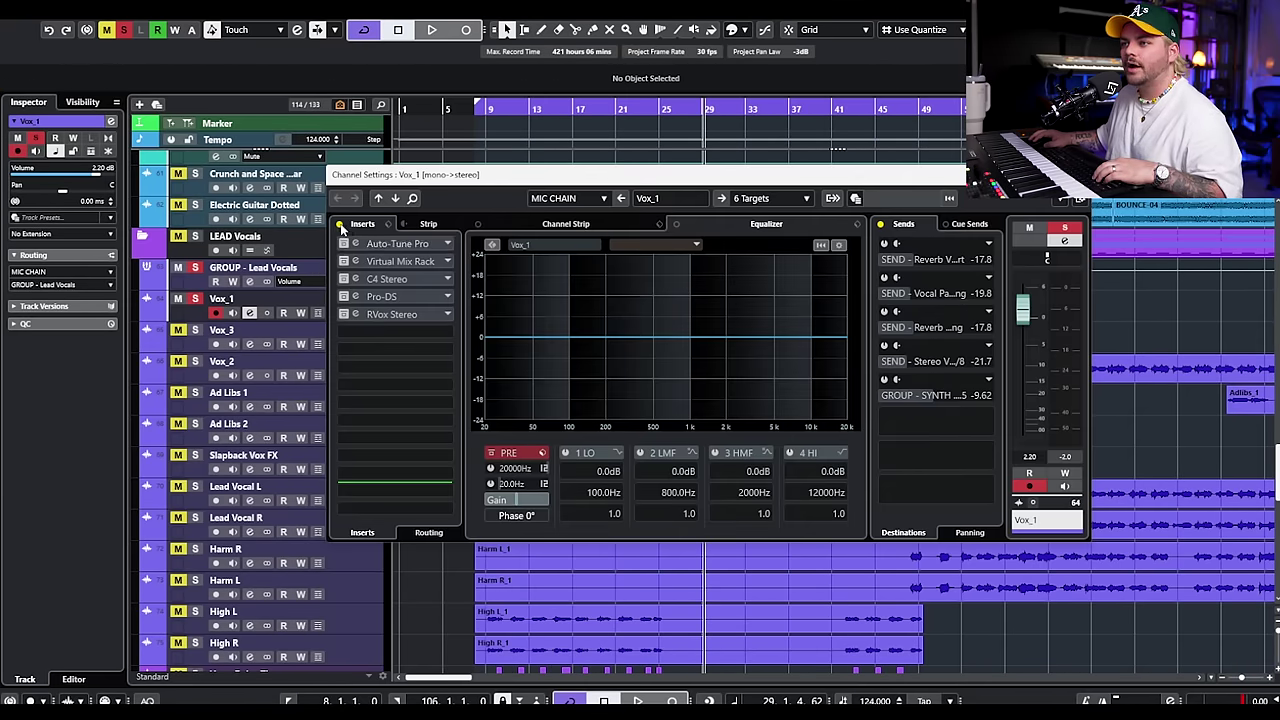
{"action": "left_click_drag", "start_coordinate": [928, 171], "coordinate": [930, 368]}
- Open the Virtual Mix Rack insert on Vox_1 and play the vocal from around bar 19 to check the compressor meters
{"action": "left_click", "coordinate": [596, 108]}
{"action": "left_click", "coordinate": [405, 457]}
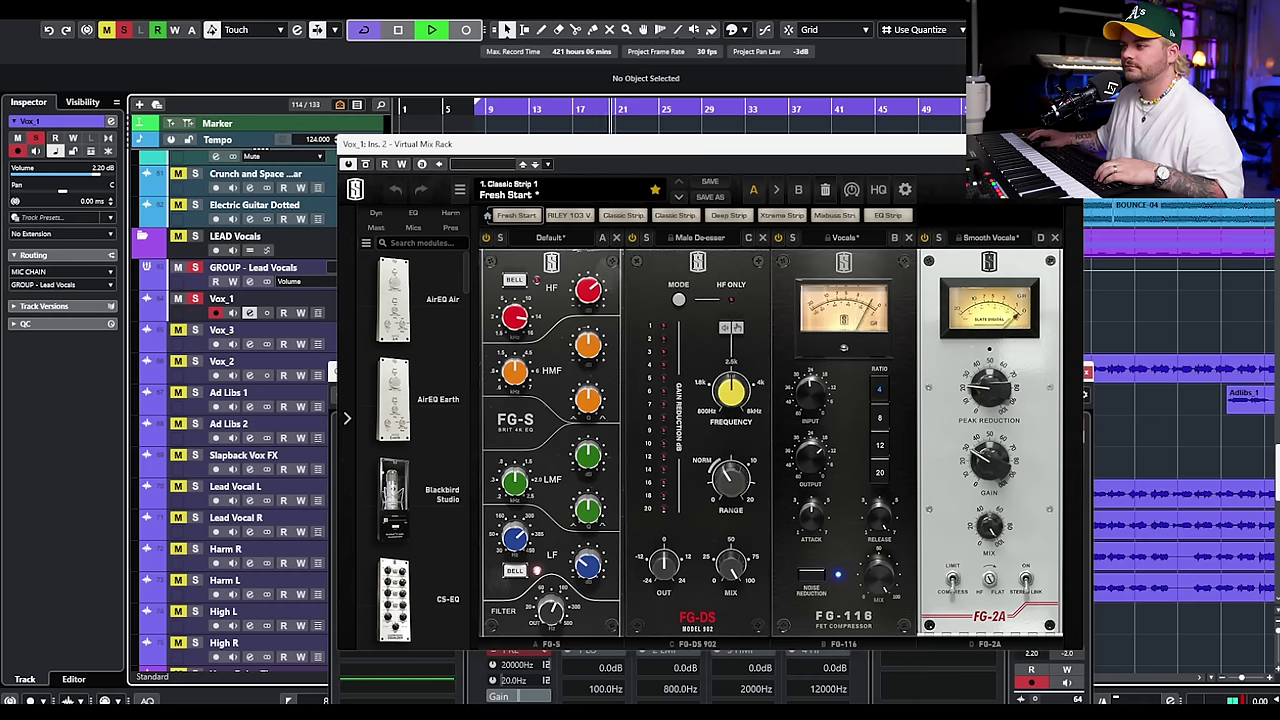
{"action": "key", "text": "space"}
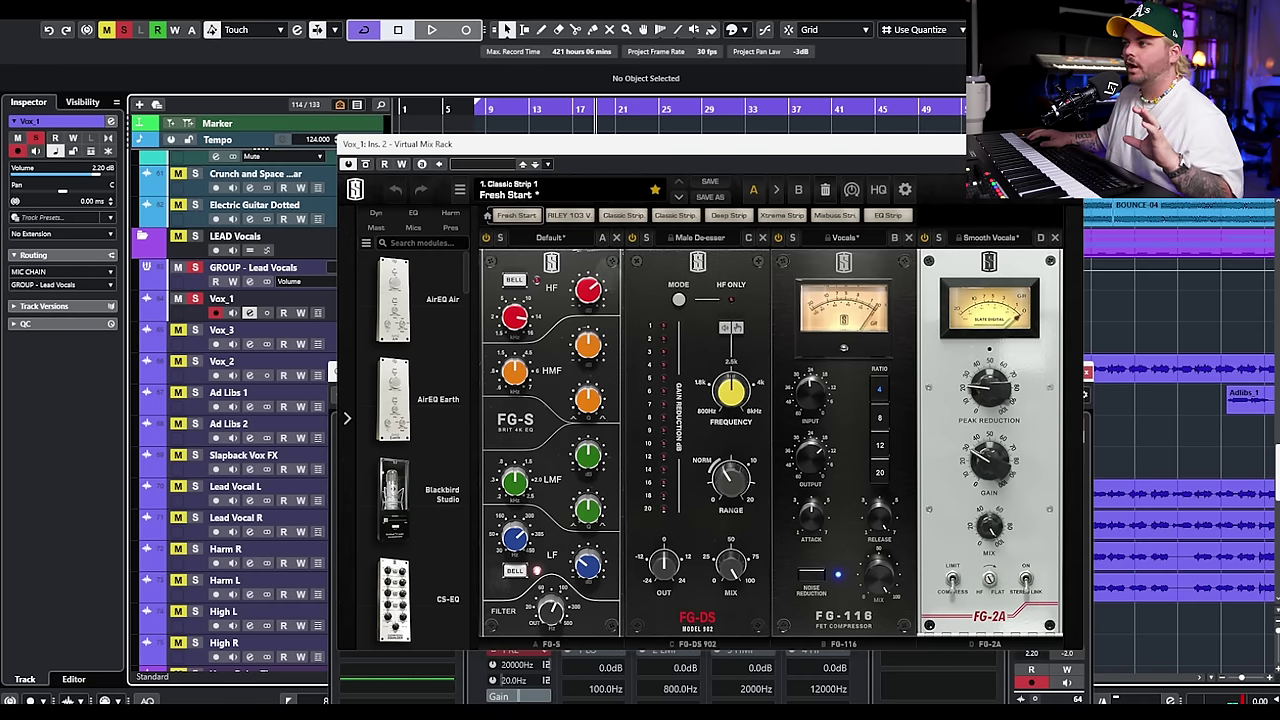
- Play Vox_1 from around bar 24 while watching the FG-116 and FG-2A meters, and close the plug-in and channel windows
{"action": "left_click_drag", "start_coordinate": [1049, 146], "coordinate": [895, 359]}
{"action": "left_click", "coordinate": [651, 114]}
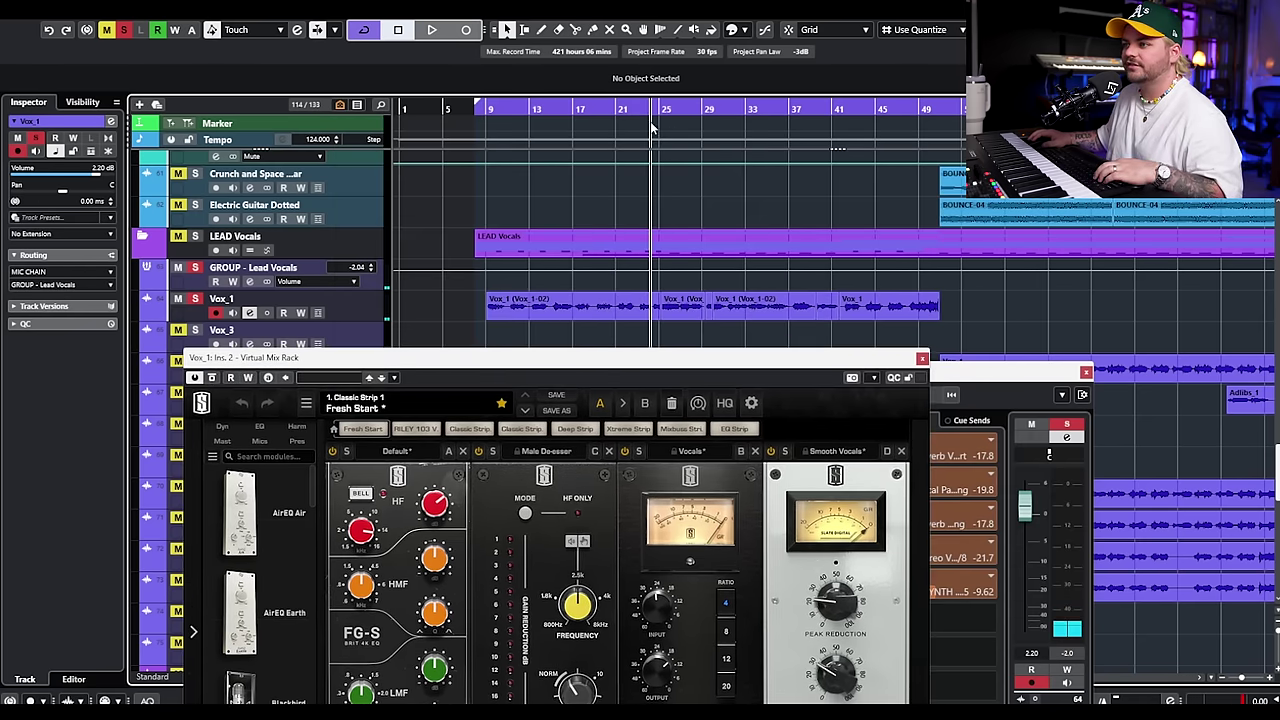
{"action": "left_click_drag", "start_coordinate": [674, 366], "coordinate": [782, 171]}
{"action": "key", "text": "space"}
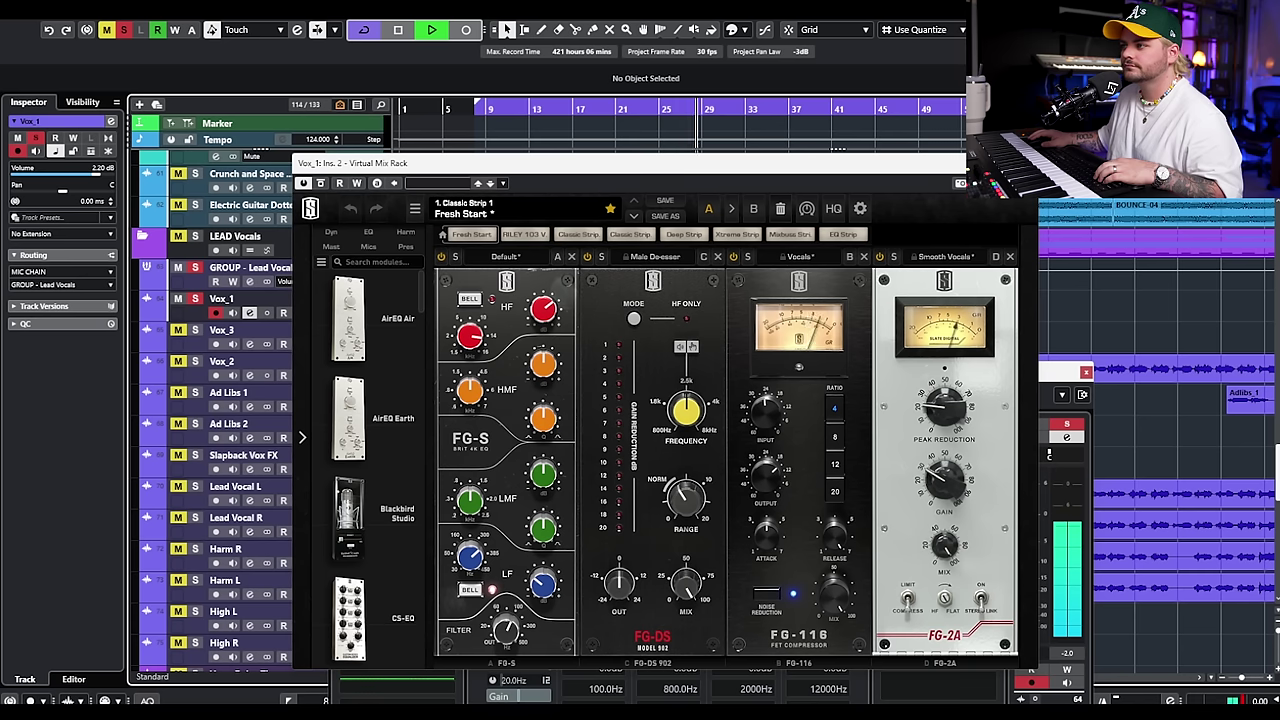
{"action": "key", "text": "space"}
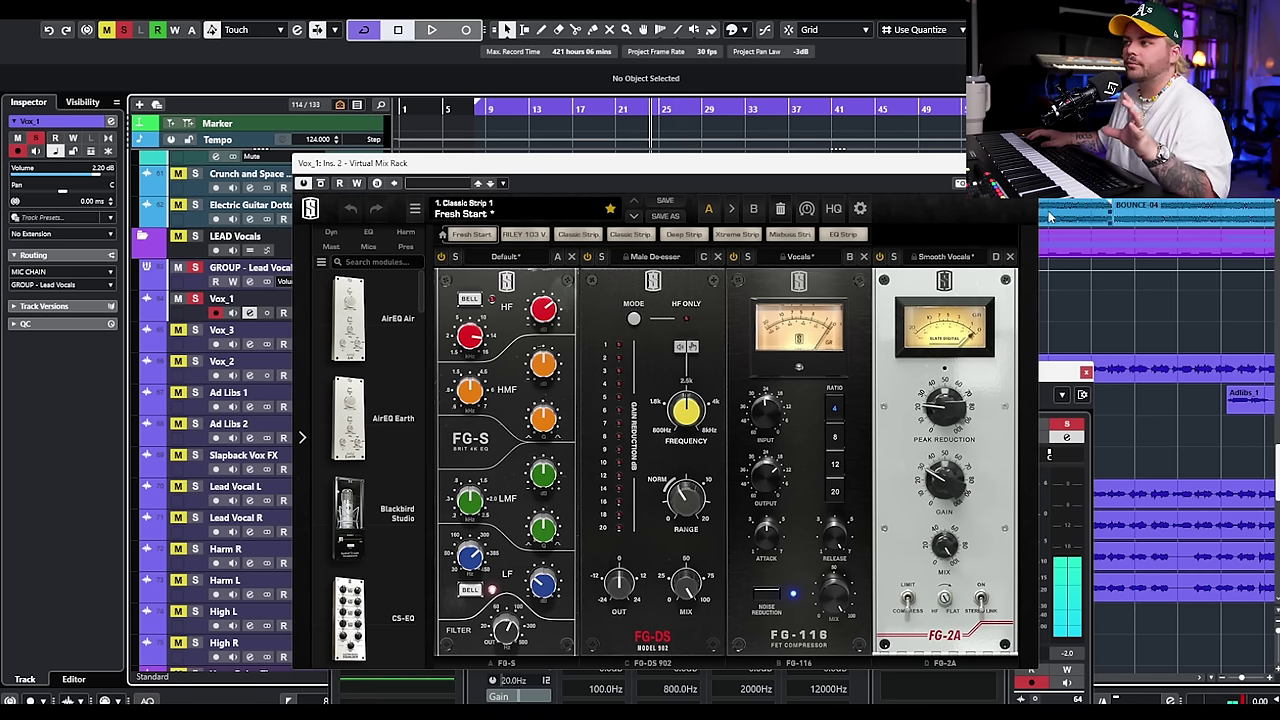
{"action": "left_click", "coordinate": [1030, 163]}
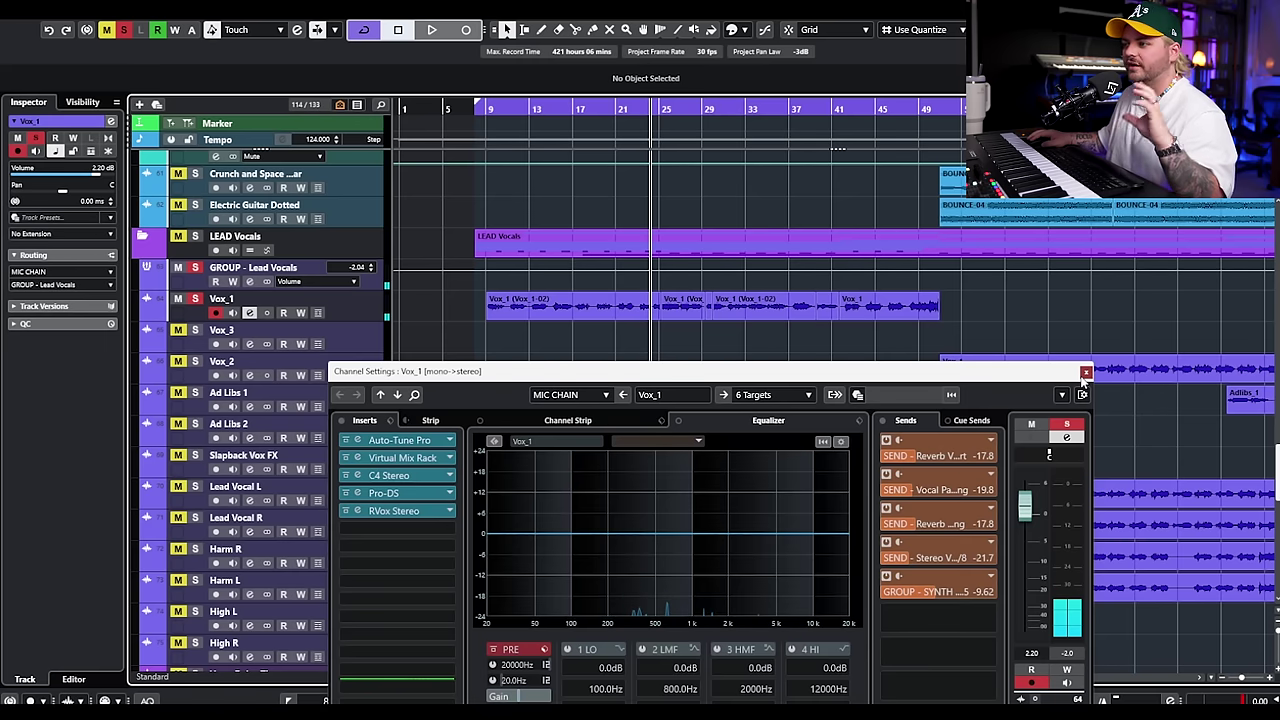
{"action": "left_click", "coordinate": [1085, 372]}
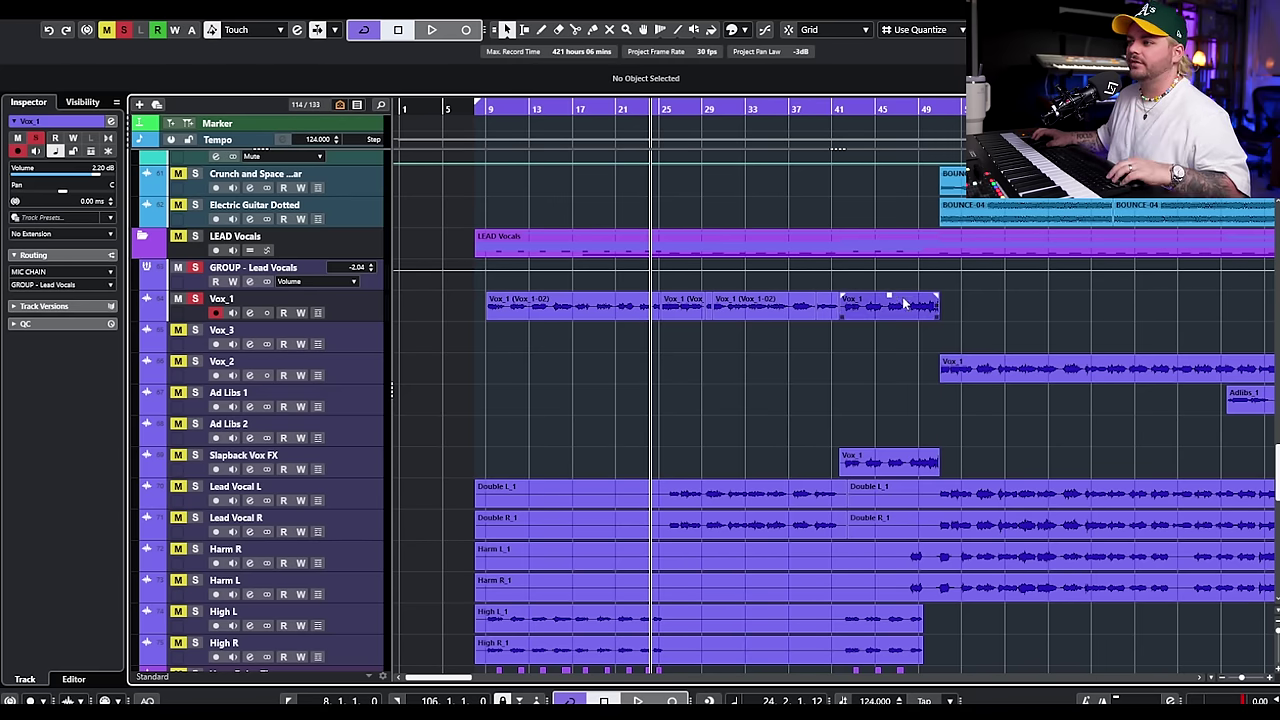
- Split the last Vox_1 clip on both sides of the short loud peak around 50.4
{"action": "scroll", "coordinate": [900, 340], "scroll_direction": "up", "scroll_amount": 4}
{"action": "left_click_drag", "start_coordinate": [875, 291], "coordinate": [888, 308]}
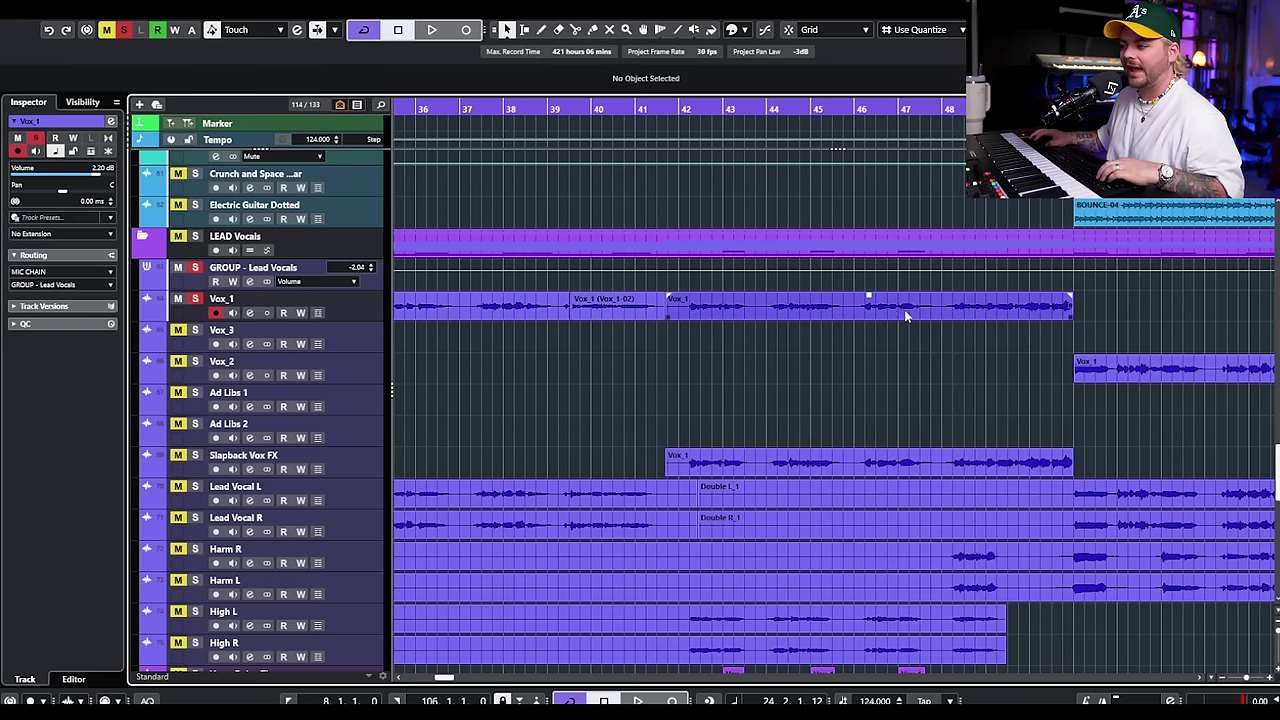
{"action": "scroll", "coordinate": [1066, 331], "scroll_direction": "up", "scroll_amount": 8}
{"action": "left_click", "coordinate": [1015, 312], "text": "alt"}
{"action": "left_click", "coordinate": [1057, 312], "text": "alt"}
- Lower the clip volume of the isolated peak around 50.4 and crossfade it with the neighbouring Vox_1 clips
{"action": "left_click", "coordinate": [1036, 305]}
{"action": "left_click_drag", "start_coordinate": [1036, 297], "coordinate": [1074, 310]}
{"action": "key", "text": "x"}
{"action": "scroll", "coordinate": [1085, 348], "scroll_direction": "down", "scroll_amount": 4}
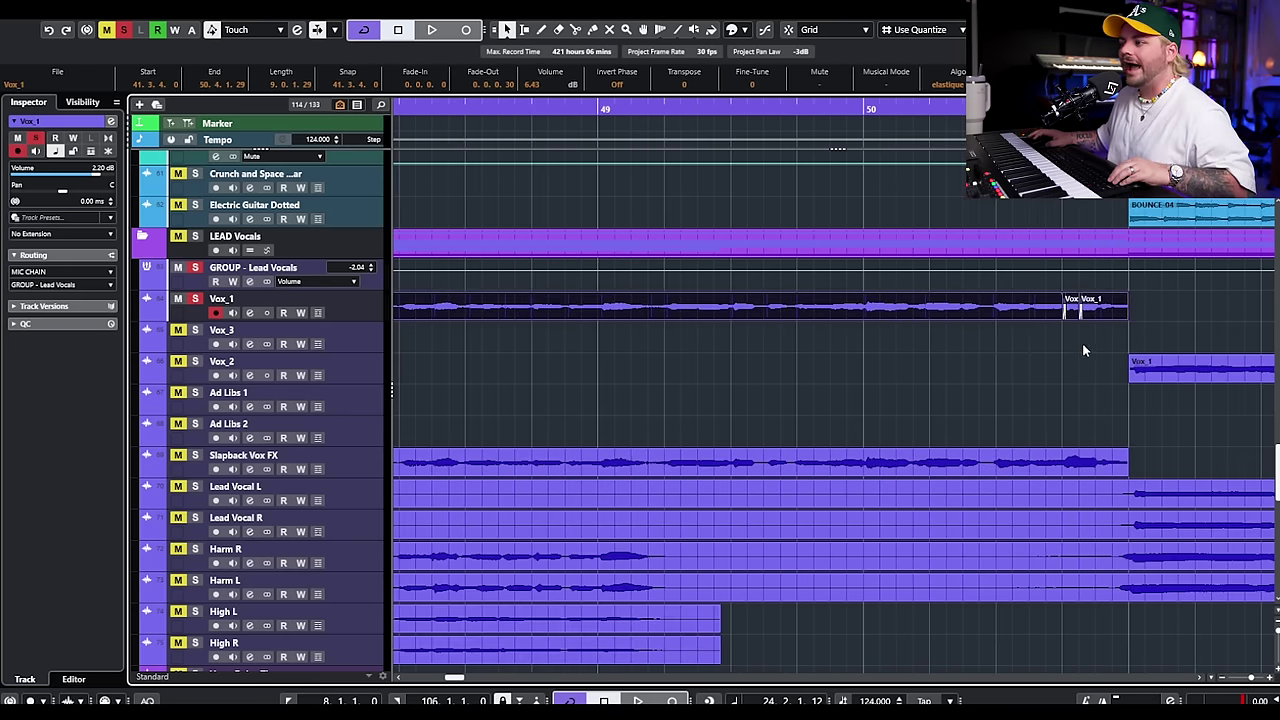
{"action": "scroll", "coordinate": [1082, 350], "scroll_direction": "down", "scroll_amount": 4}
{"action": "left_click", "coordinate": [947, 377]}
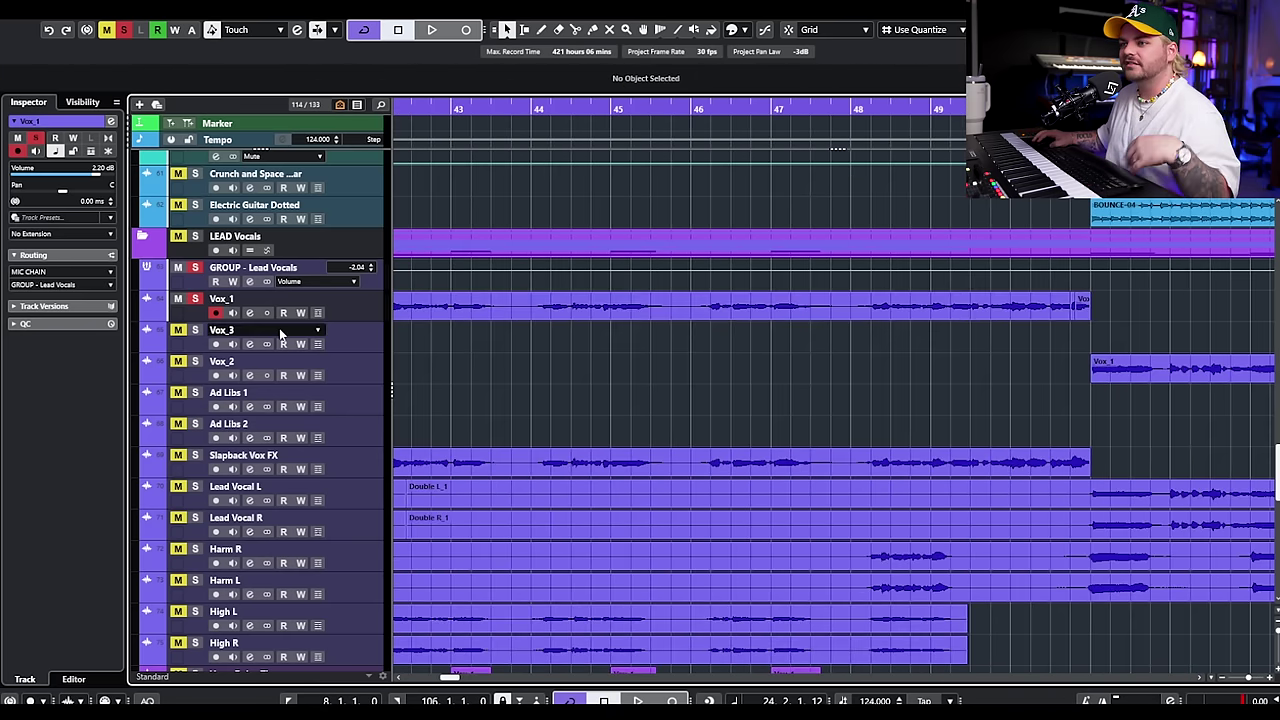
- Reopen the Virtual Mix Rack on Vox_1, turn off the cycle and play the vocal from about 48.2
{"action": "left_click", "coordinate": [249, 313]}
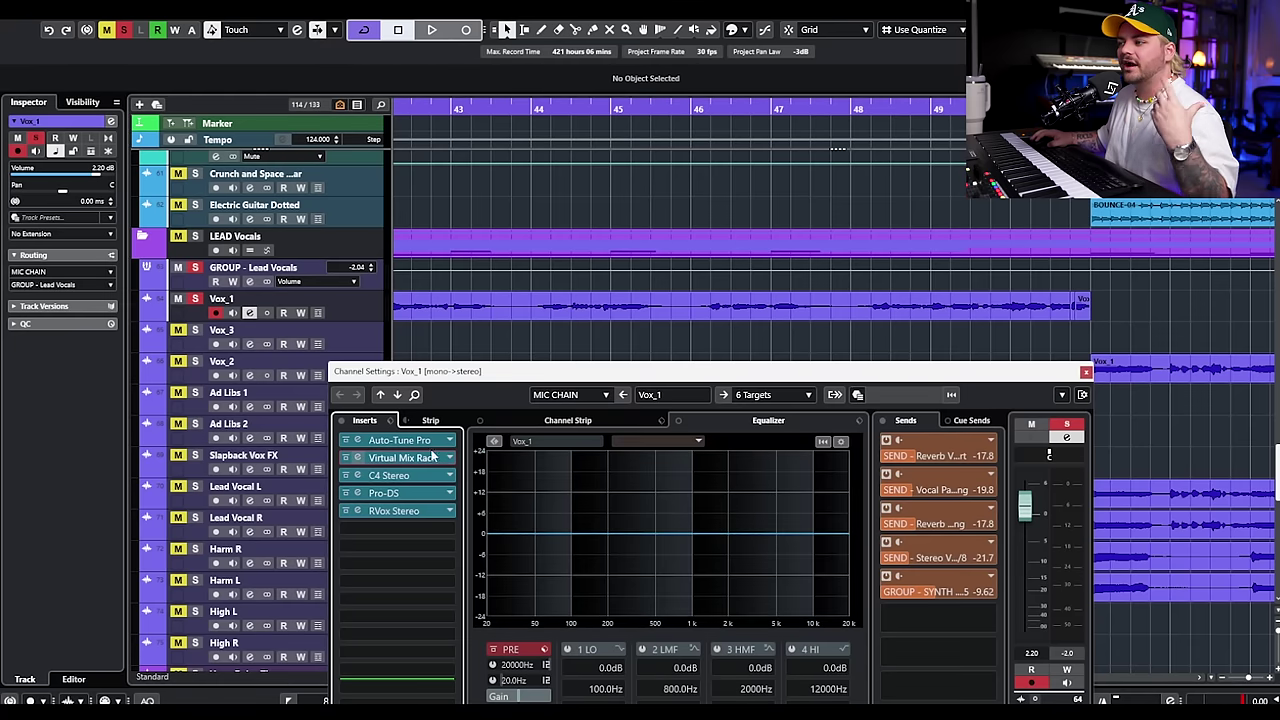
{"action": "left_click", "coordinate": [1086, 372]}
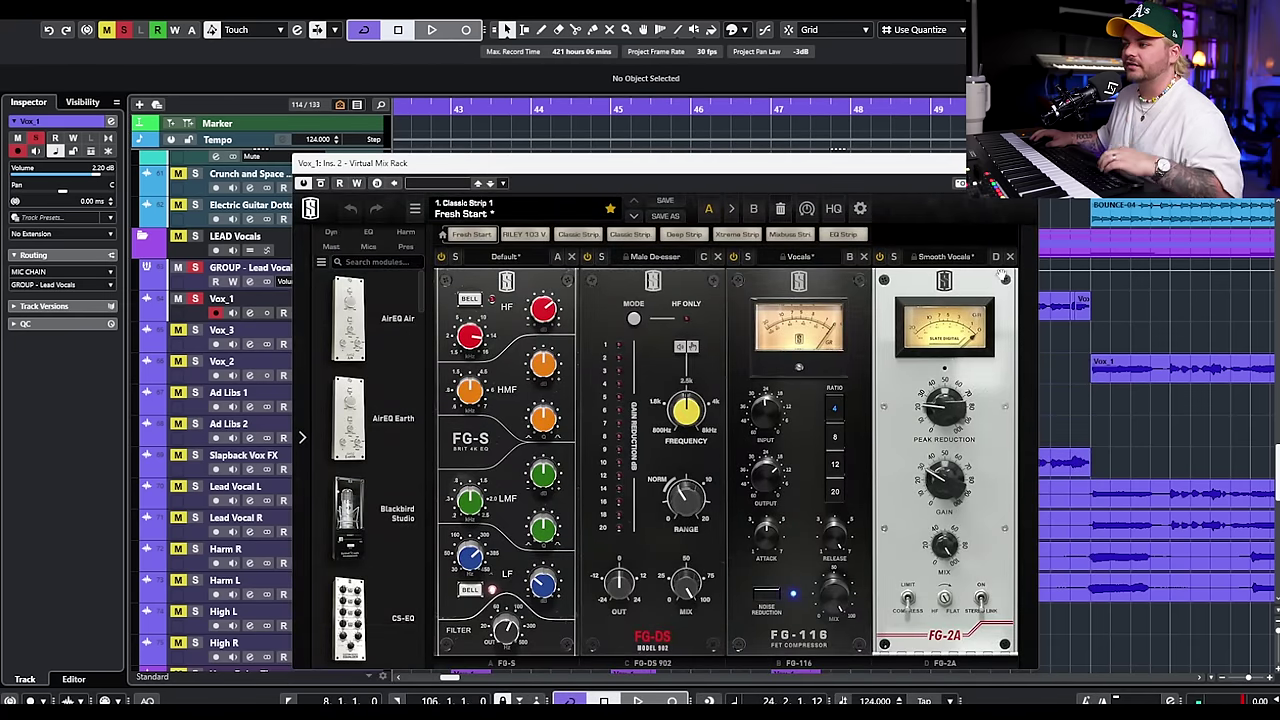
{"action": "left_click_drag", "start_coordinate": [974, 160], "coordinate": [971, 302]}
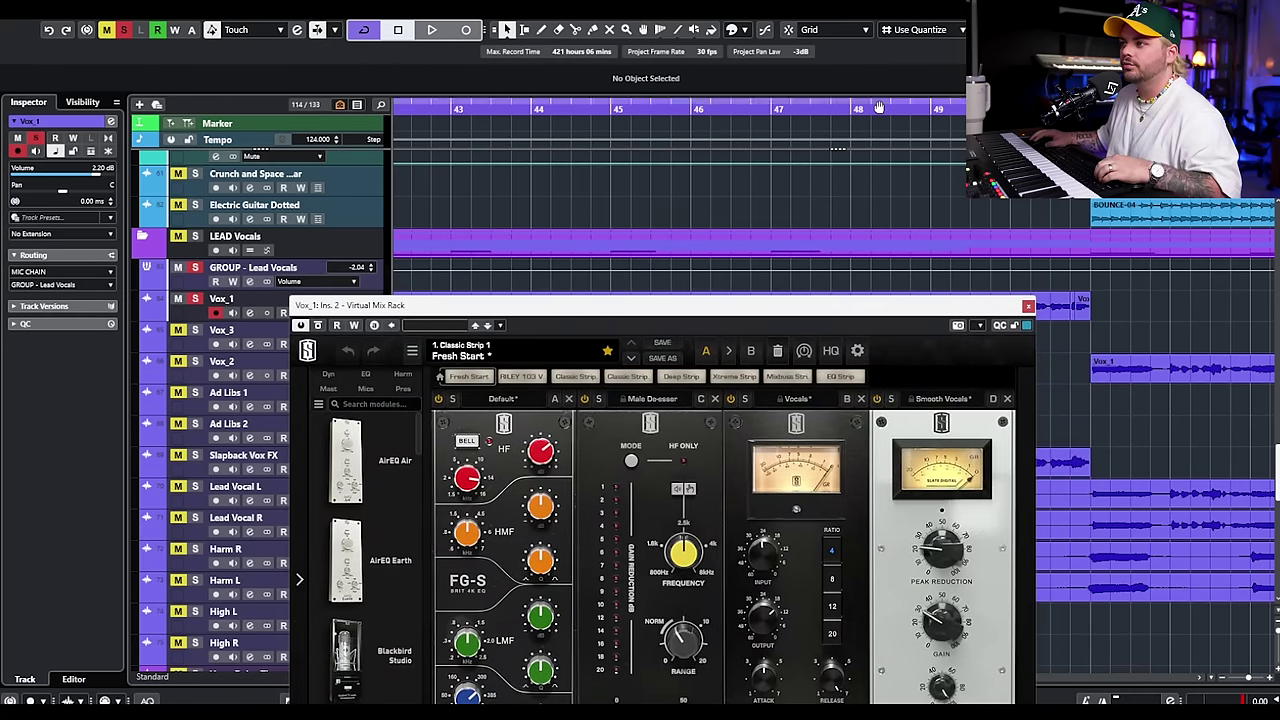
{"action": "left_click", "coordinate": [879, 105]}
{"action": "left_click", "coordinate": [873, 110]}
{"action": "key", "text": "space"}
{"action": "left_click_drag", "start_coordinate": [874, 305], "coordinate": [888, 136]}
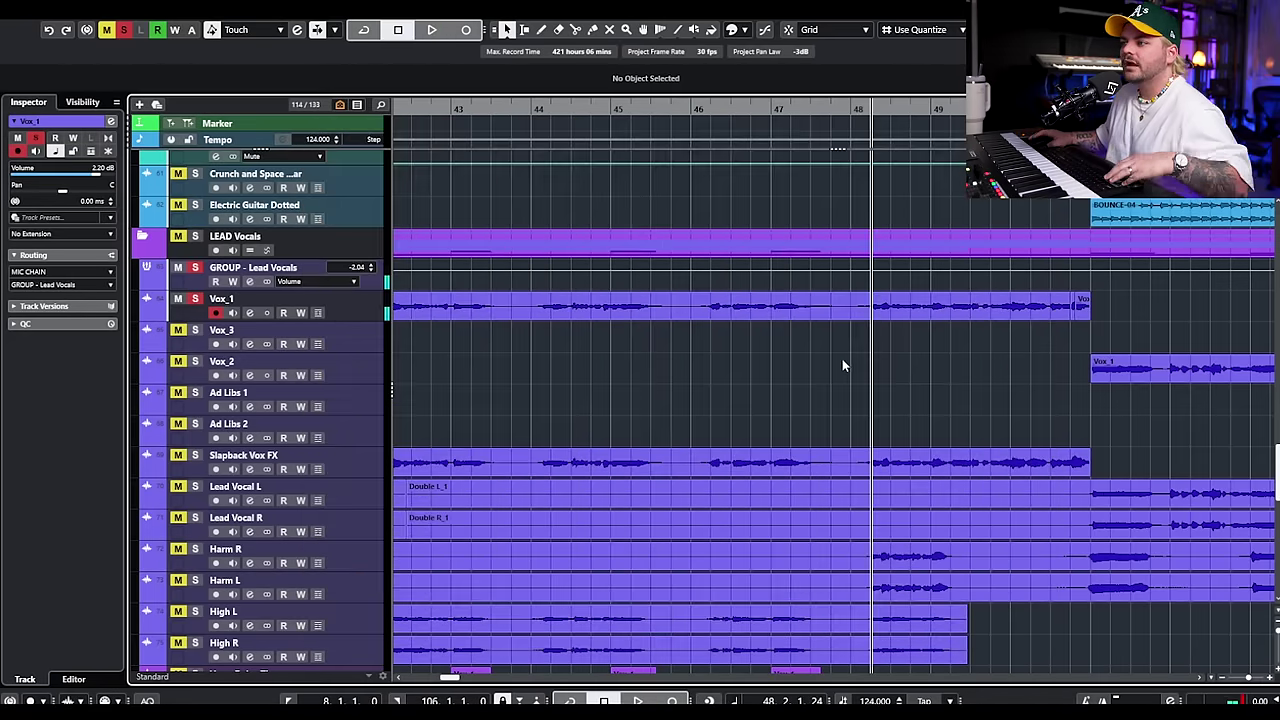
- Look along the Vox_1 waveform from bar 50 back to bar 13 for remaining level differences between phrases
{"action": "scroll", "coordinate": [828, 370], "scroll_direction": "down", "scroll_amount": 4, "text": "ctrl"}
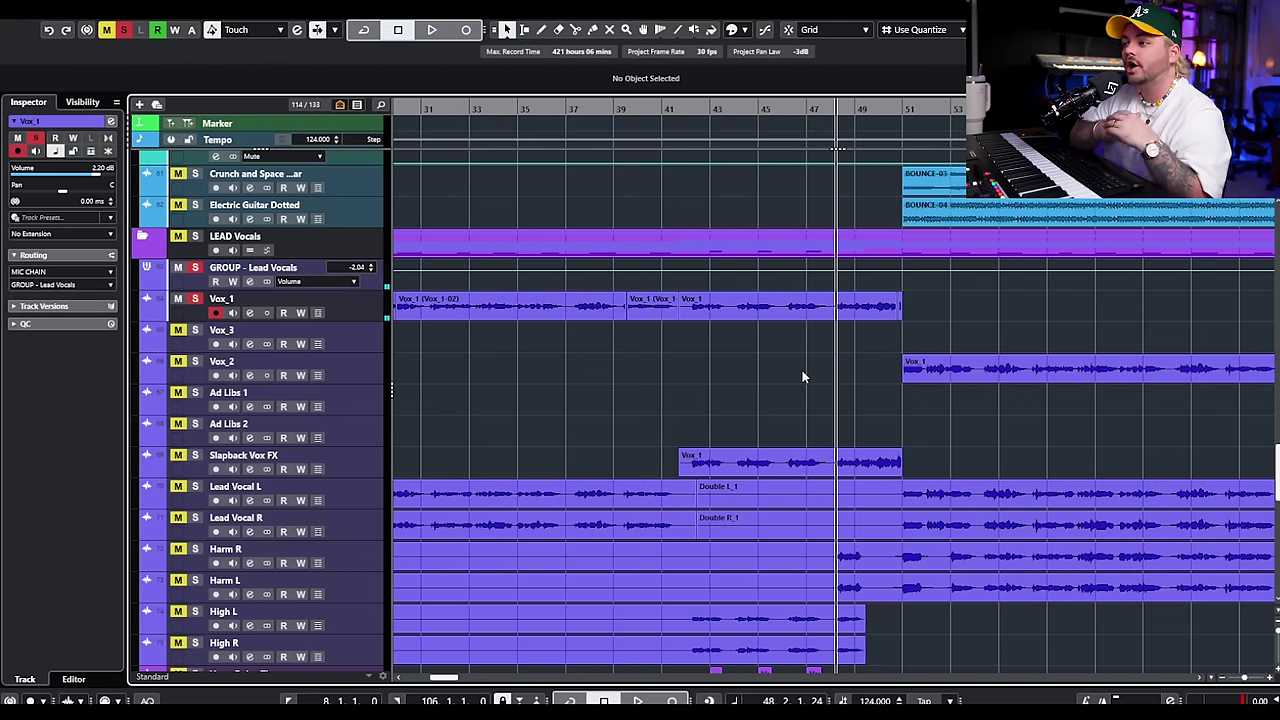
{"action": "scroll", "coordinate": [802, 377], "scroll_direction": "left", "scroll_amount": 5}
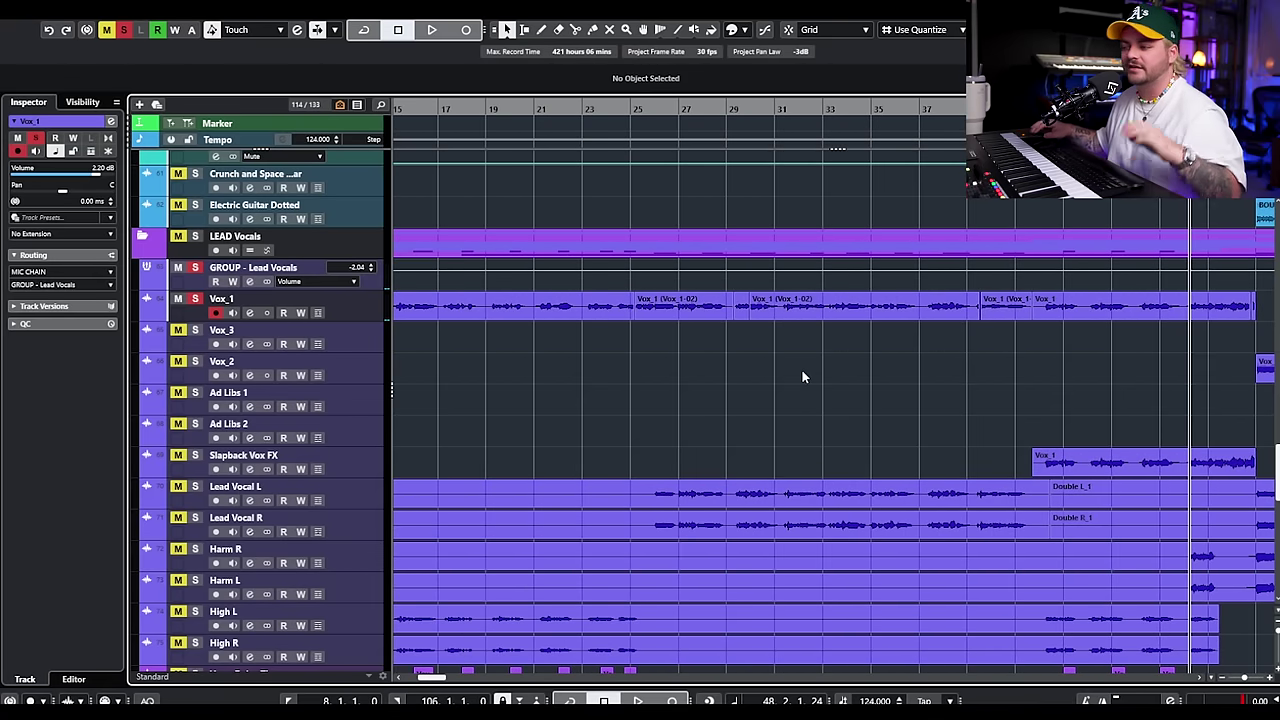
{"action": "scroll", "coordinate": [802, 377], "scroll_direction": "up", "scroll_amount": 3, "text": "ctrl"}
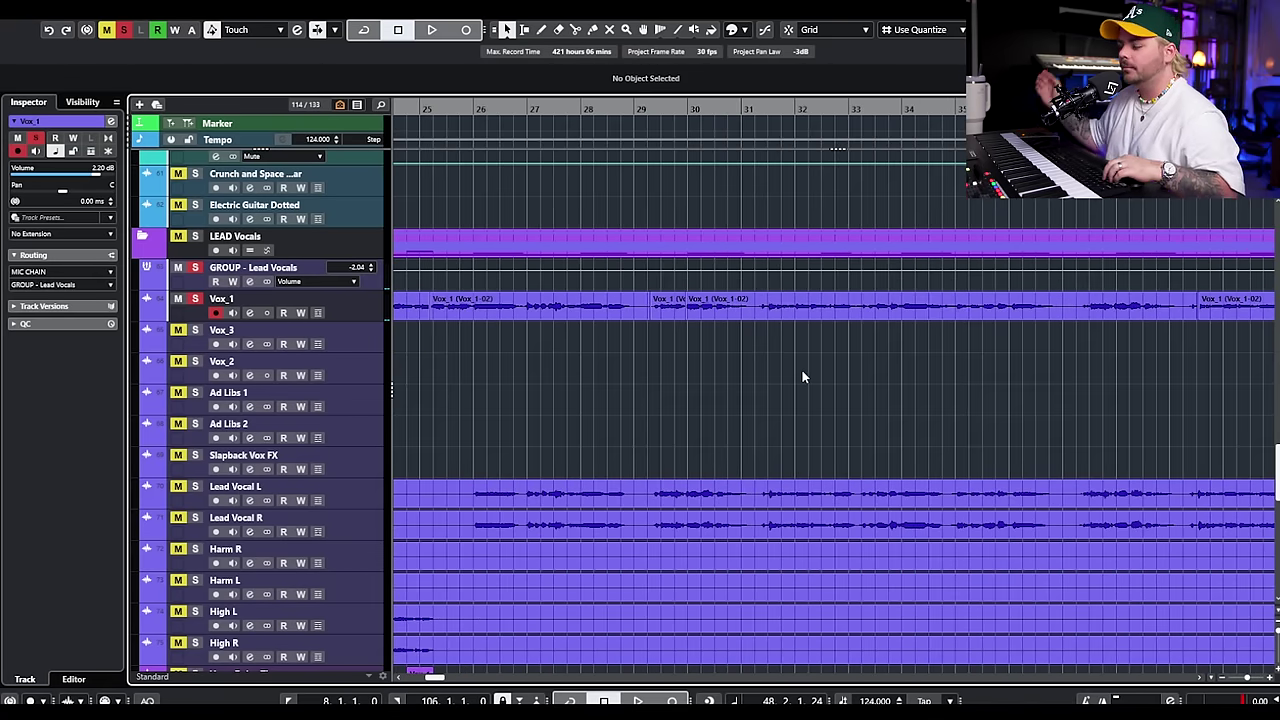
{"action": "scroll", "coordinate": [828, 340], "scroll_direction": "down", "scroll_amount": 7, "text": "ctrl"}
{"action": "scroll", "coordinate": [798, 356], "scroll_direction": "left", "scroll_amount": 2}
{"action": "scroll", "coordinate": [645, 352], "scroll_direction": "up", "scroll_amount": 8, "text": "ctrl"}
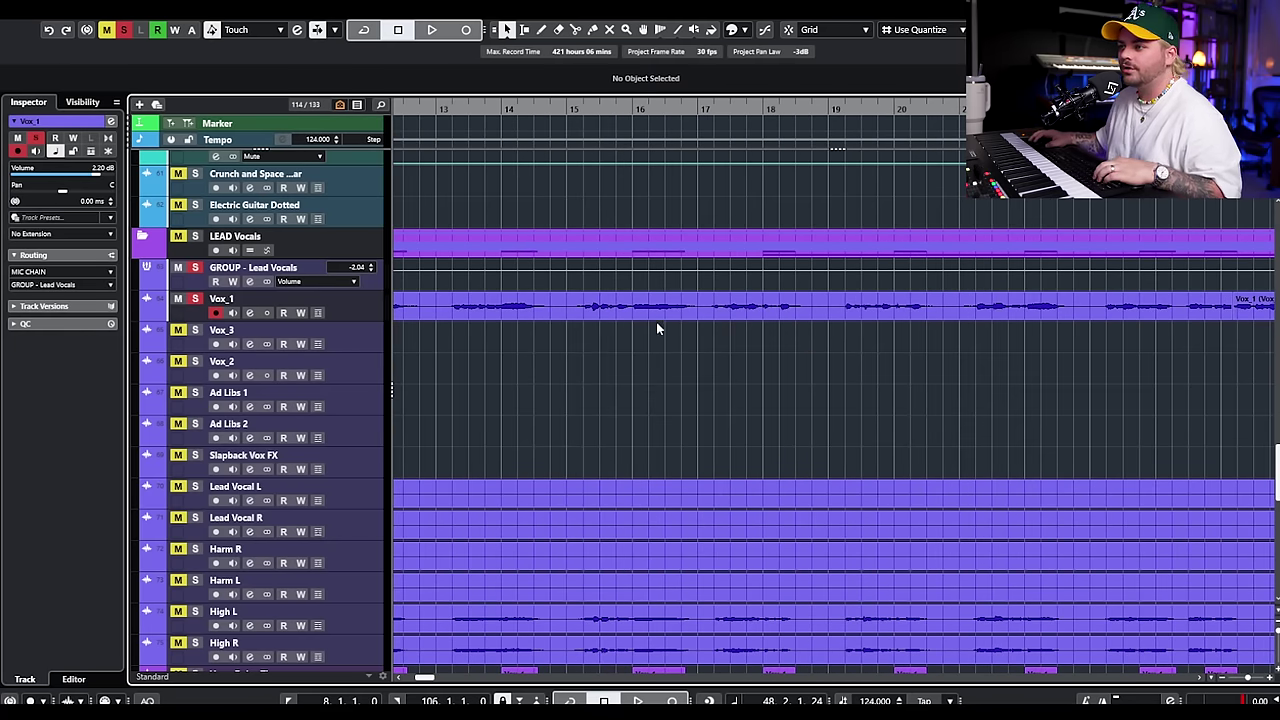
{"action": "scroll", "coordinate": [634, 356], "scroll_direction": "up", "scroll_amount": 3, "text": "ctrl"}
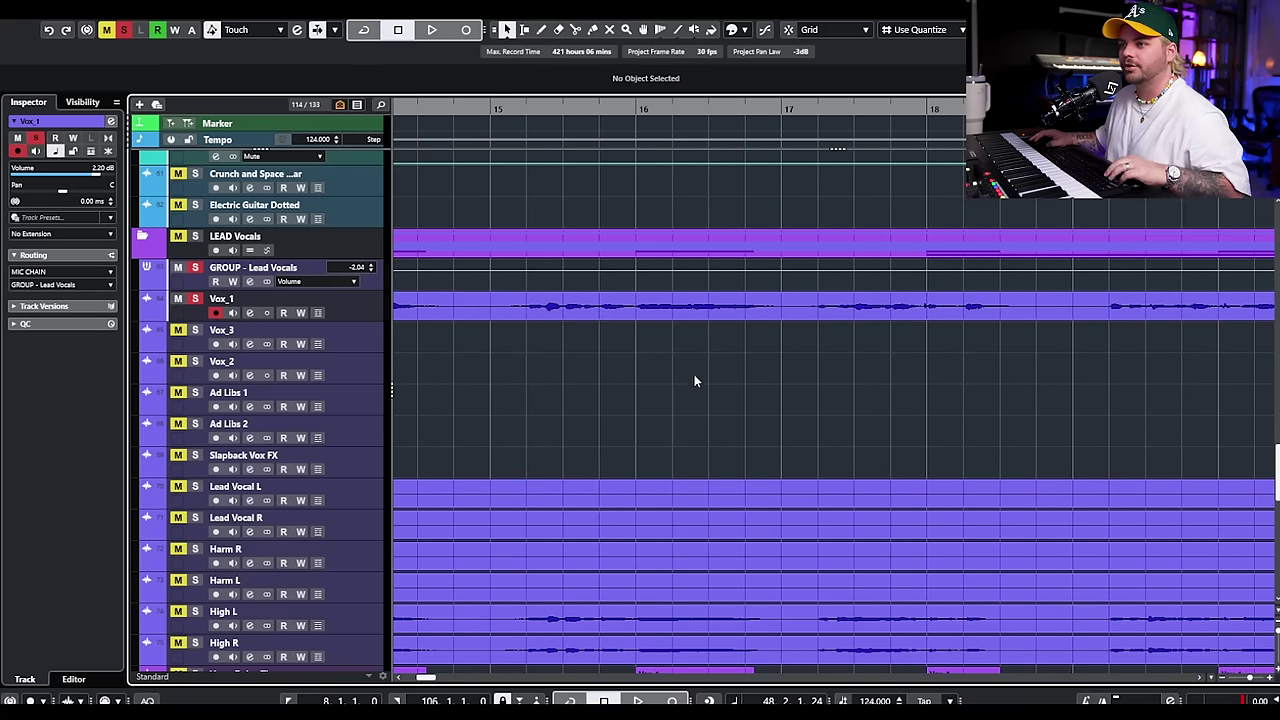
{"action": "scroll", "coordinate": [695, 384], "scroll_direction": "down", "scroll_amount": 6}
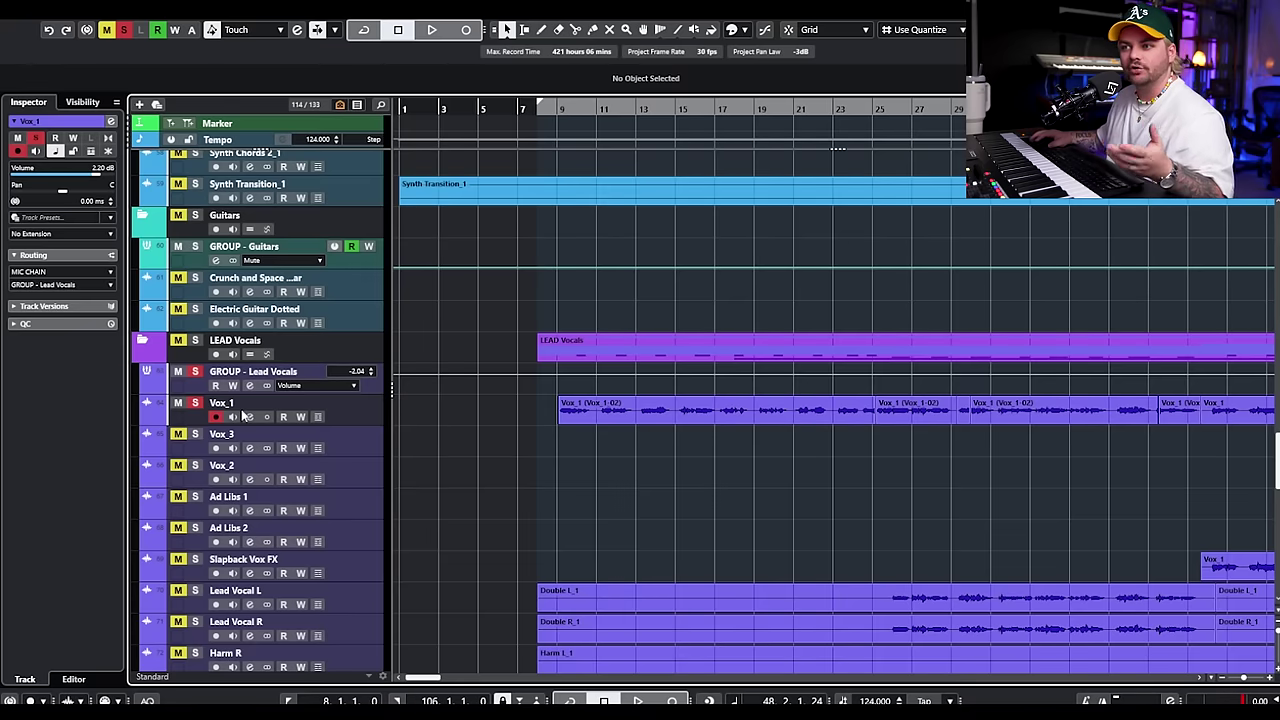
- Open the Virtual Mix Rack on Vox_1 and move its window clear of the Vox_1 clips
{"action": "left_click", "coordinate": [249, 416]}
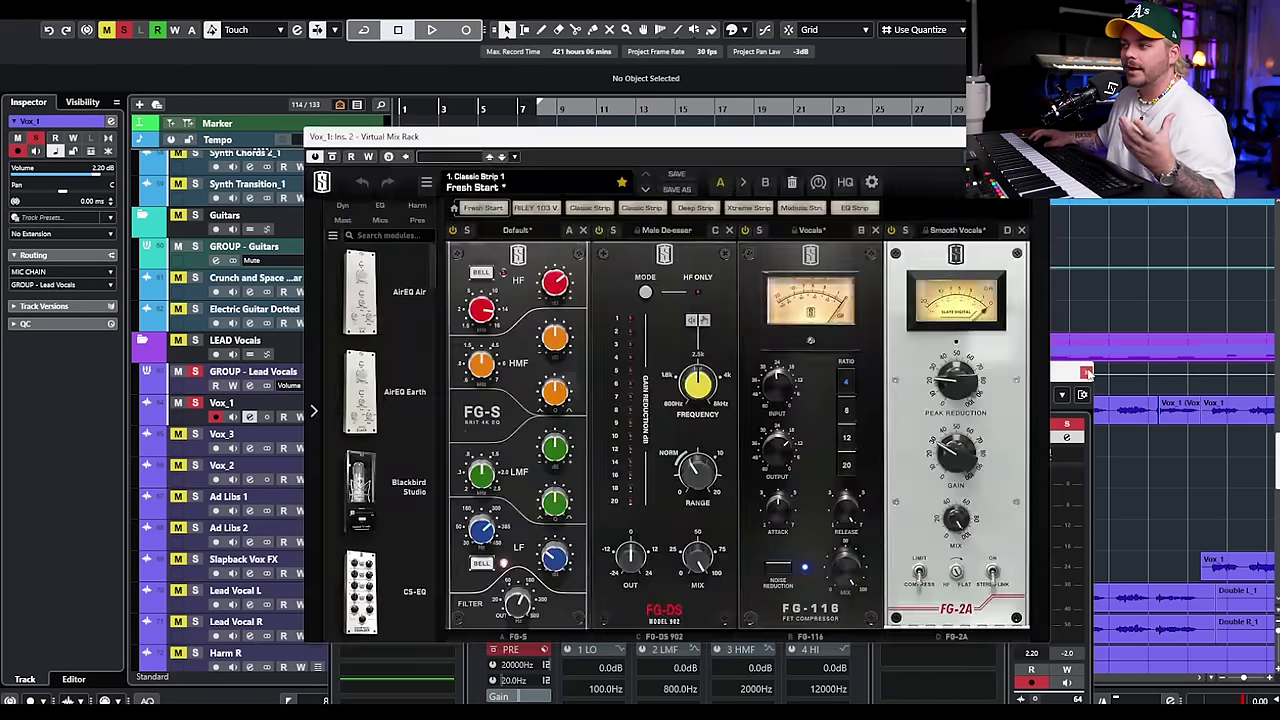
{"action": "left_click", "coordinate": [1086, 371]}
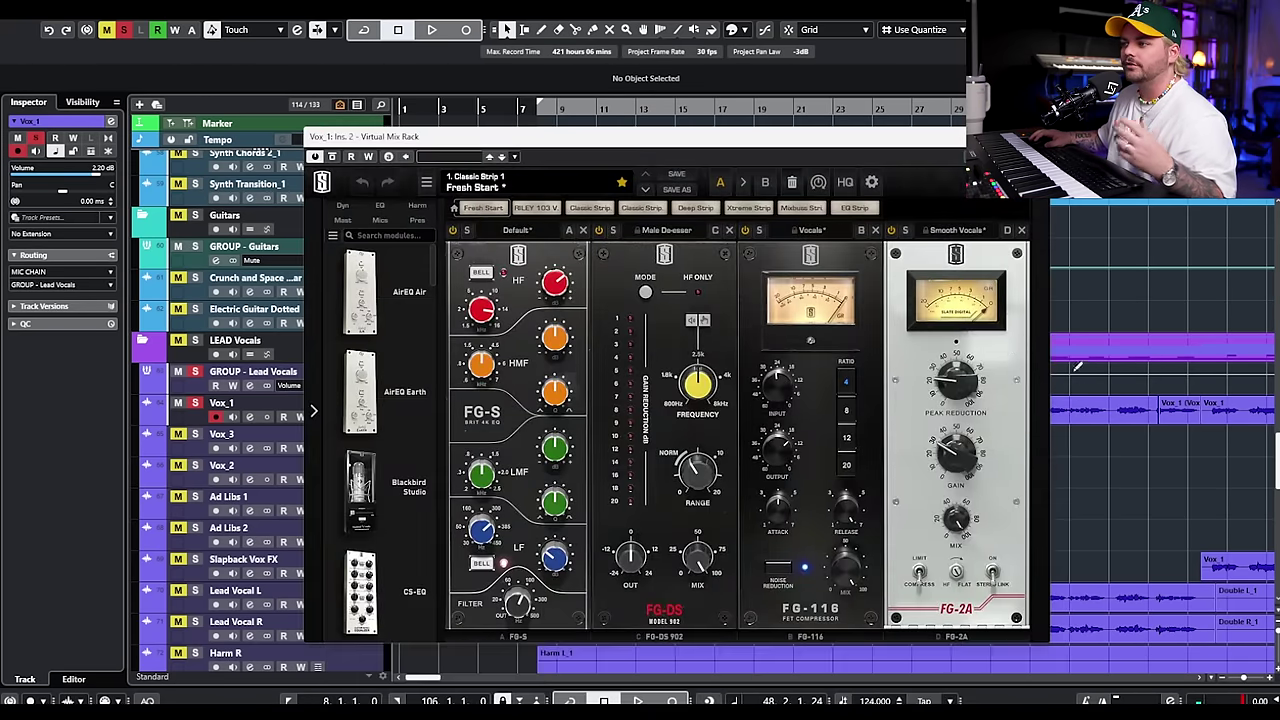
{"action": "left_click_drag", "start_coordinate": [890, 140], "coordinate": [981, 440]}
{"action": "scroll", "coordinate": [990, 402], "scroll_direction": "down", "scroll_amount": 4}
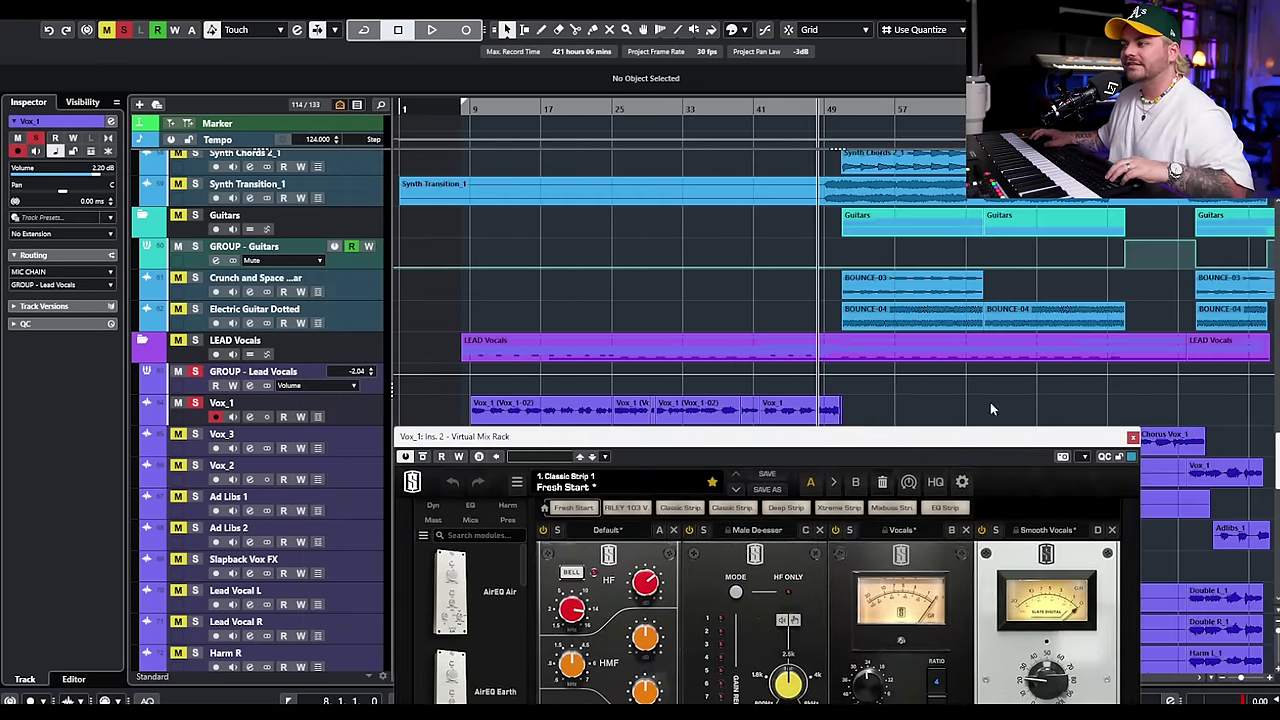
- Select the Vox_1 clips from bar 9 onward and adjust their clip volume, with the bar 9 clip at 6.53 dB
{"action": "left_click_drag", "start_coordinate": [758, 421], "coordinate": [460, 425]}
{"action": "scroll", "coordinate": [541, 406], "scroll_direction": "up", "scroll_amount": 3}
{"action": "left_click_drag", "start_coordinate": [540, 399], "coordinate": [551, 368]}
{"action": "left_click_drag", "start_coordinate": [604, 437], "coordinate": [580, 204]}
- Bypass the FG-2A and play Vox_1 from about 48.2 to watch the FG-116's gain reduction on its own
{"action": "left_click", "coordinate": [958, 299]}
{"action": "left_click_drag", "start_coordinate": [921, 208], "coordinate": [887, 119]}
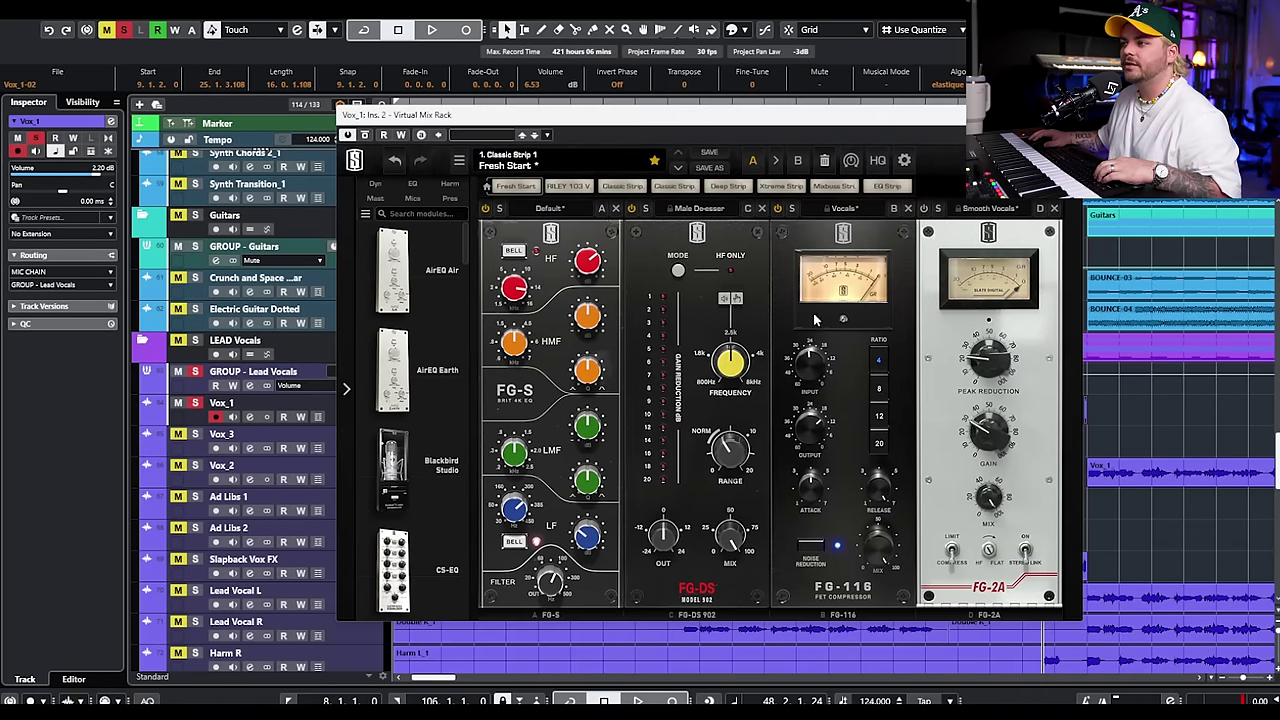
{"action": "key", "text": "space"}
{"action": "mouse_move", "coordinate": [820, 375]}
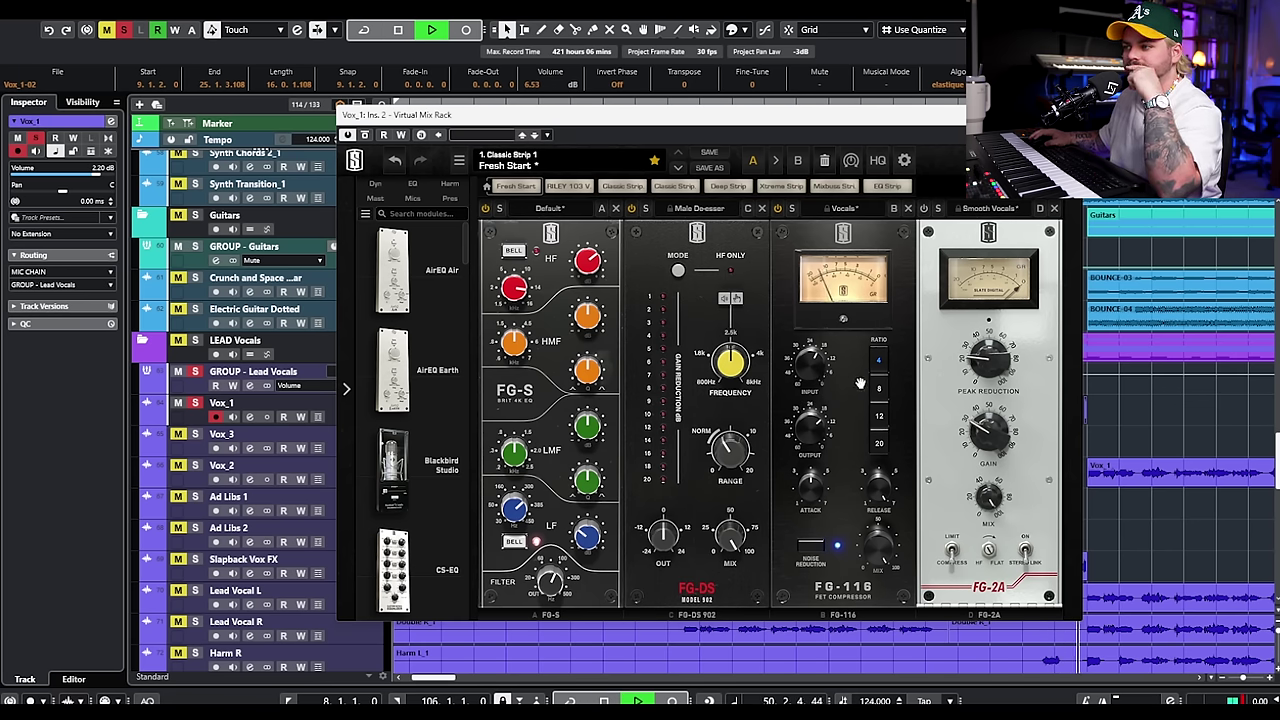
{"action": "key", "text": "space"}
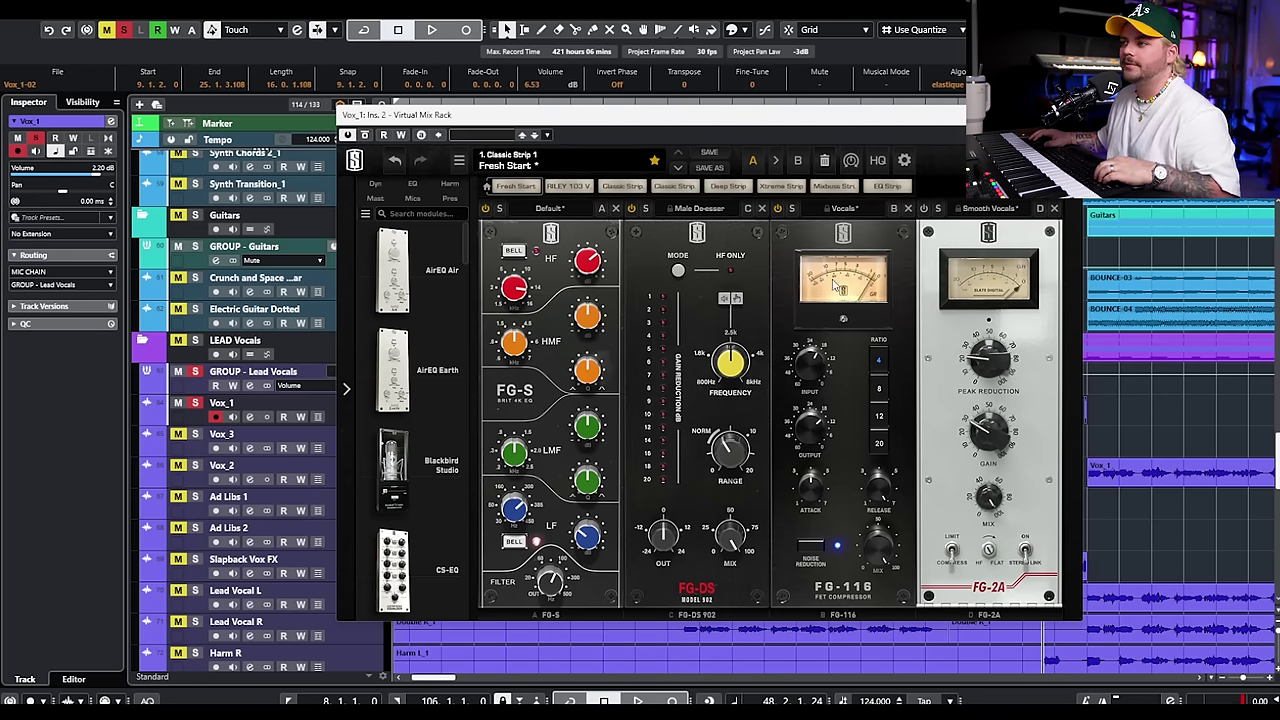
{"action": "key", "text": "space"}
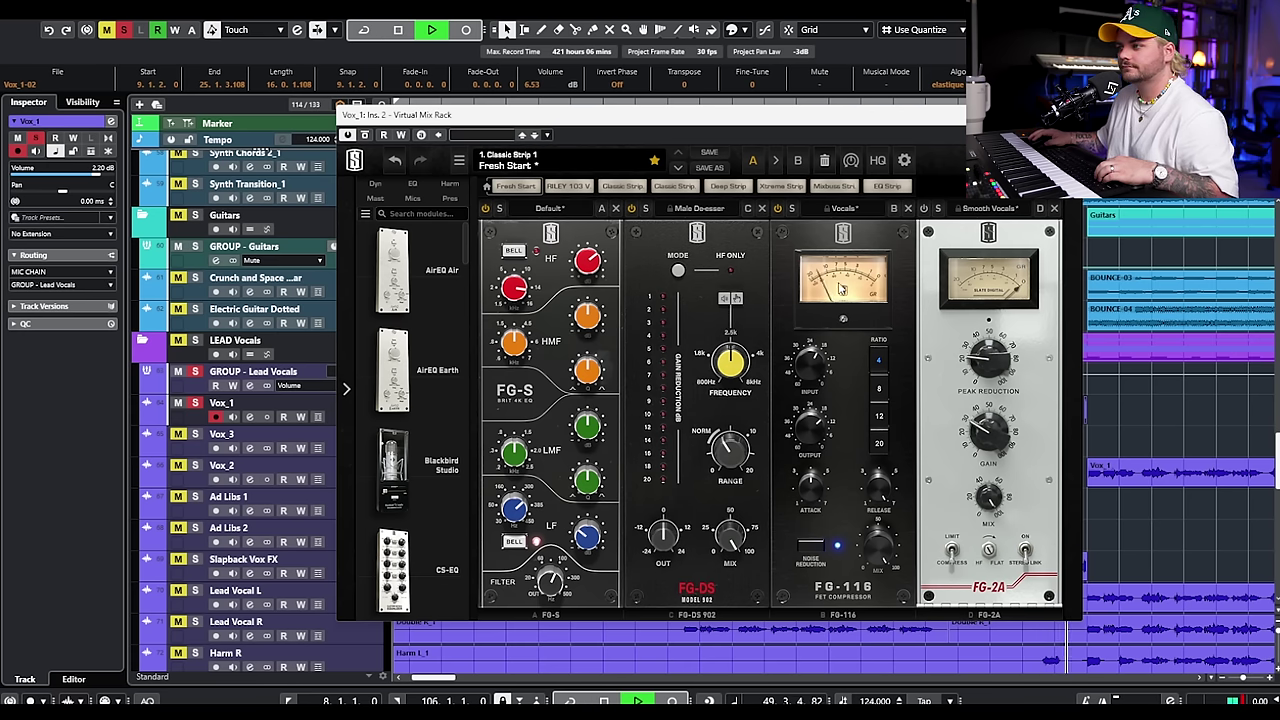
{"action": "key", "text": "space"}
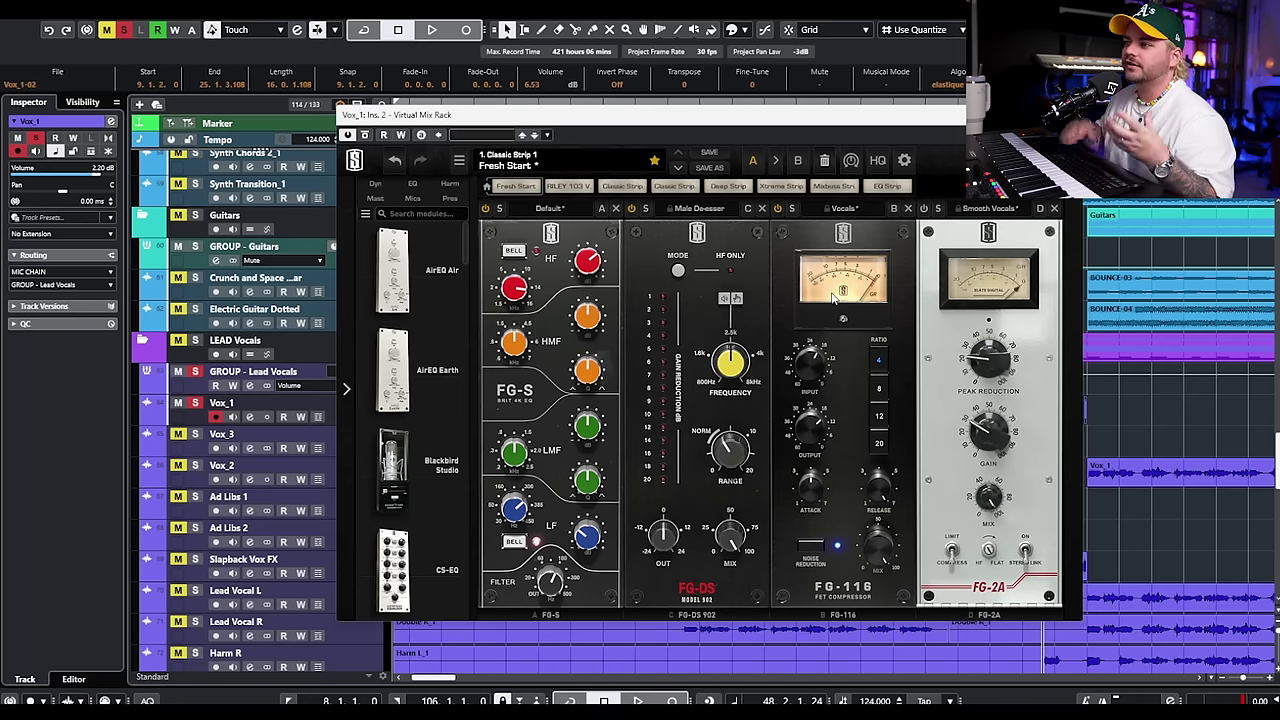
- Toggle the FG-116 off and on again, and adjust its input to about -33 dB while Vox_1 plays
{"action": "left_click", "coordinate": [783, 208]}
{"action": "left_click", "coordinate": [779, 208]}
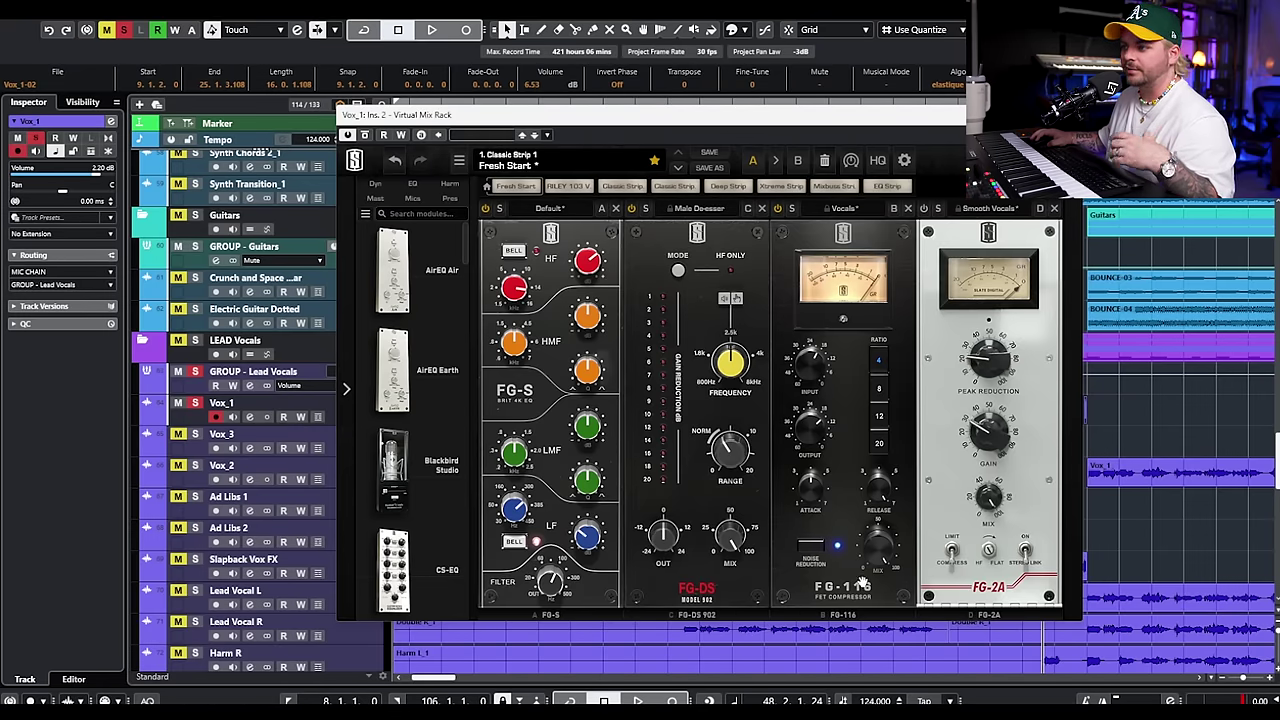
{"action": "left_click_drag", "start_coordinate": [815, 370], "coordinate": [810, 384]}
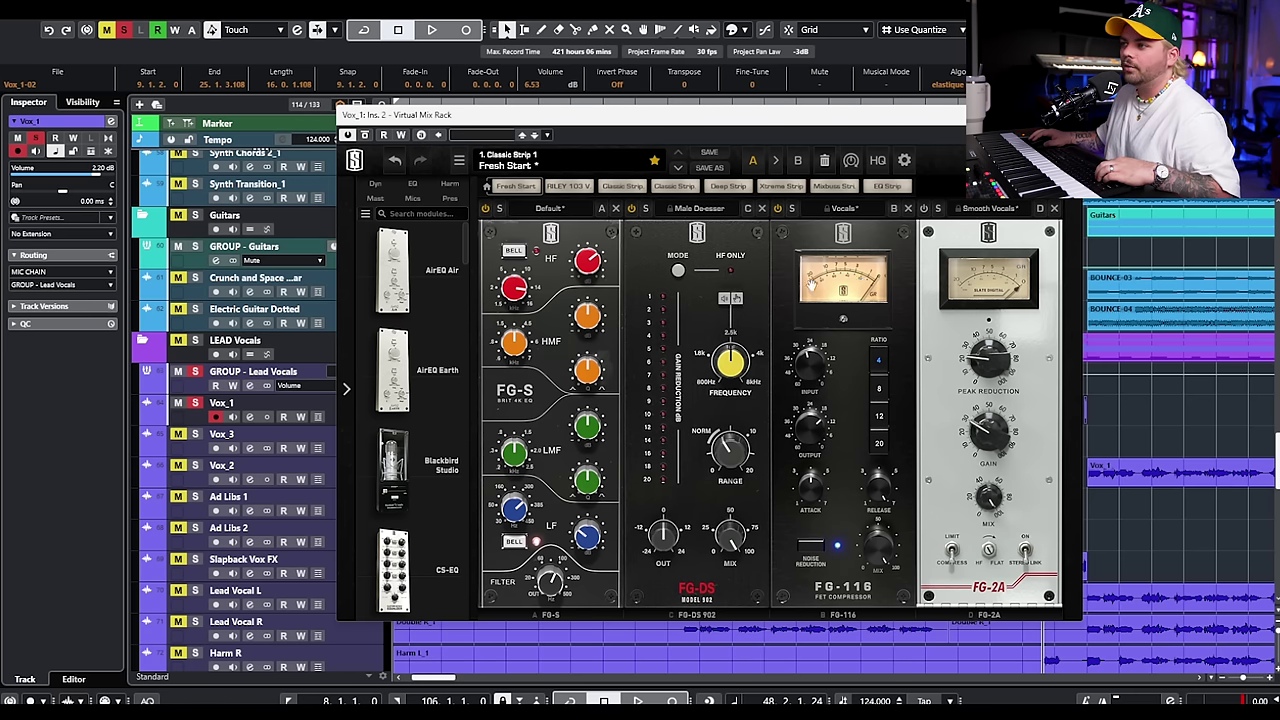
{"action": "key", "text": "space"}
{"action": "left_click_drag", "start_coordinate": [823, 358], "coordinate": [815, 370]}
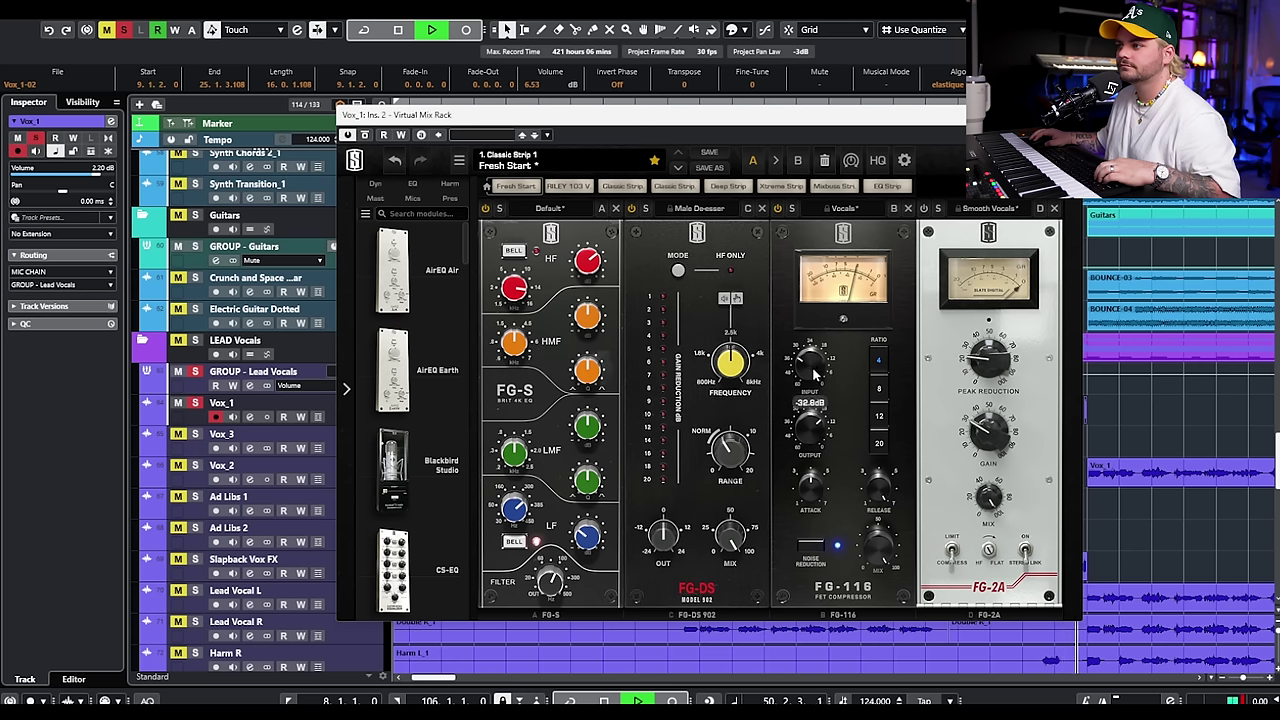
{"action": "key", "text": "space"}
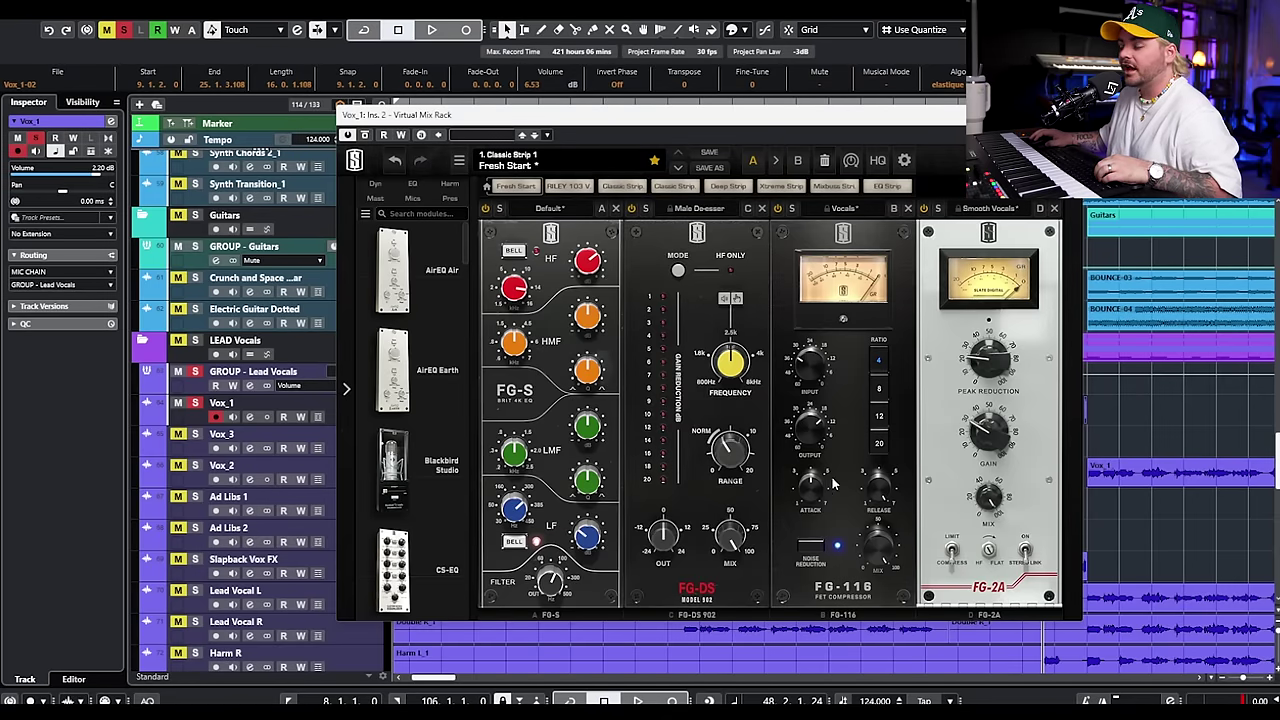
- Play Vox_1 and raise the FG-2A's peak reduction to about 26.8 while its gain reduction meter moves
{"action": "mouse_move", "coordinate": [828, 491]}
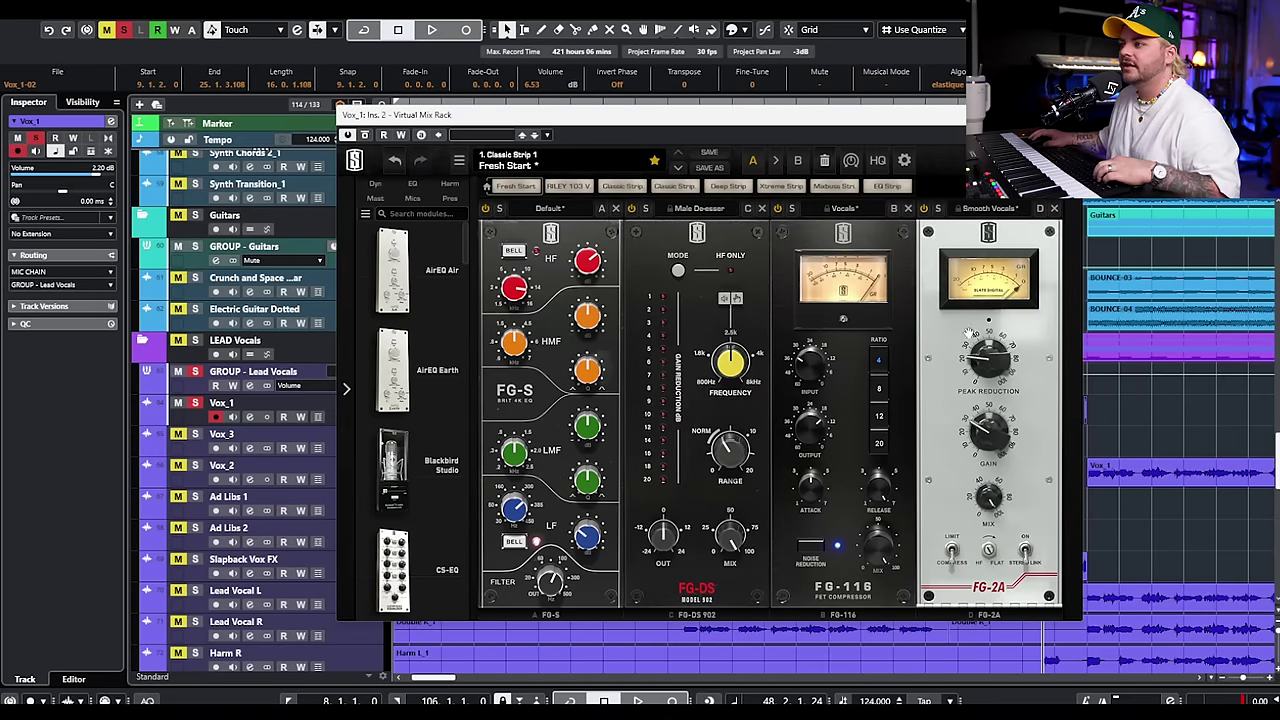
{"action": "key", "text": "space"}
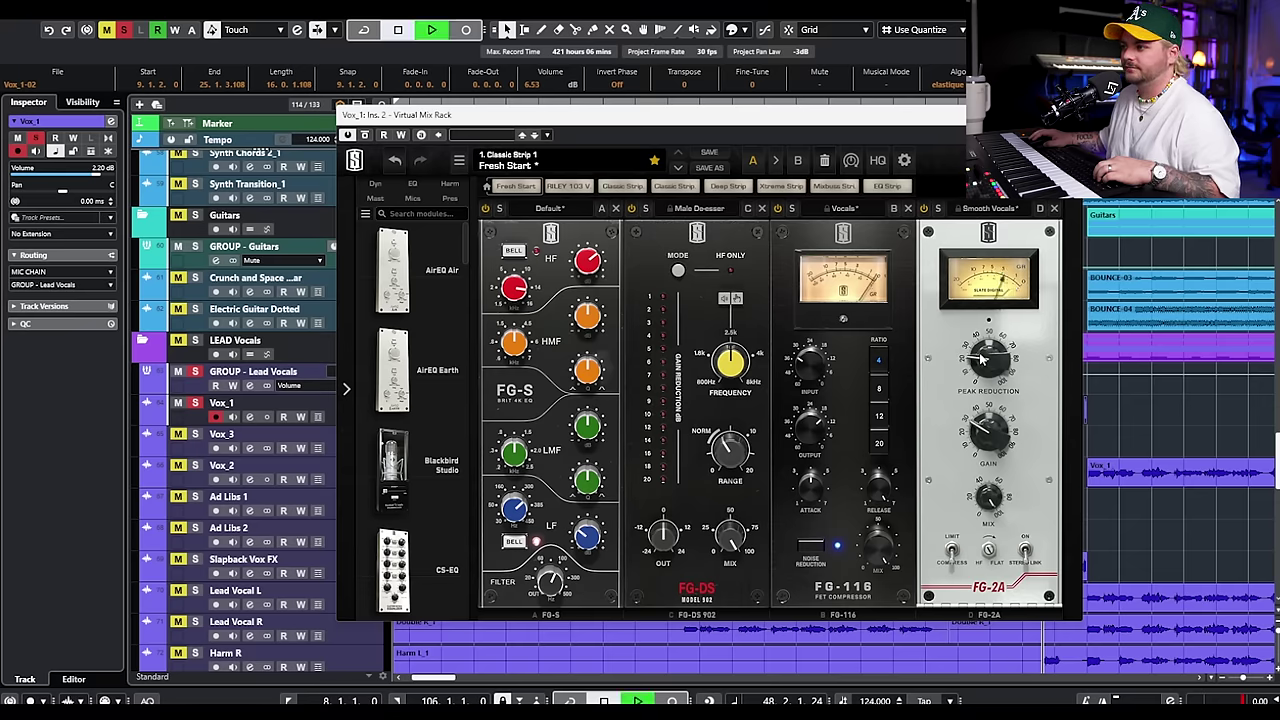
{"action": "mouse_move", "coordinate": [978, 352]}
{"action": "left_click_drag", "start_coordinate": [979, 356], "coordinate": [979, 352]}
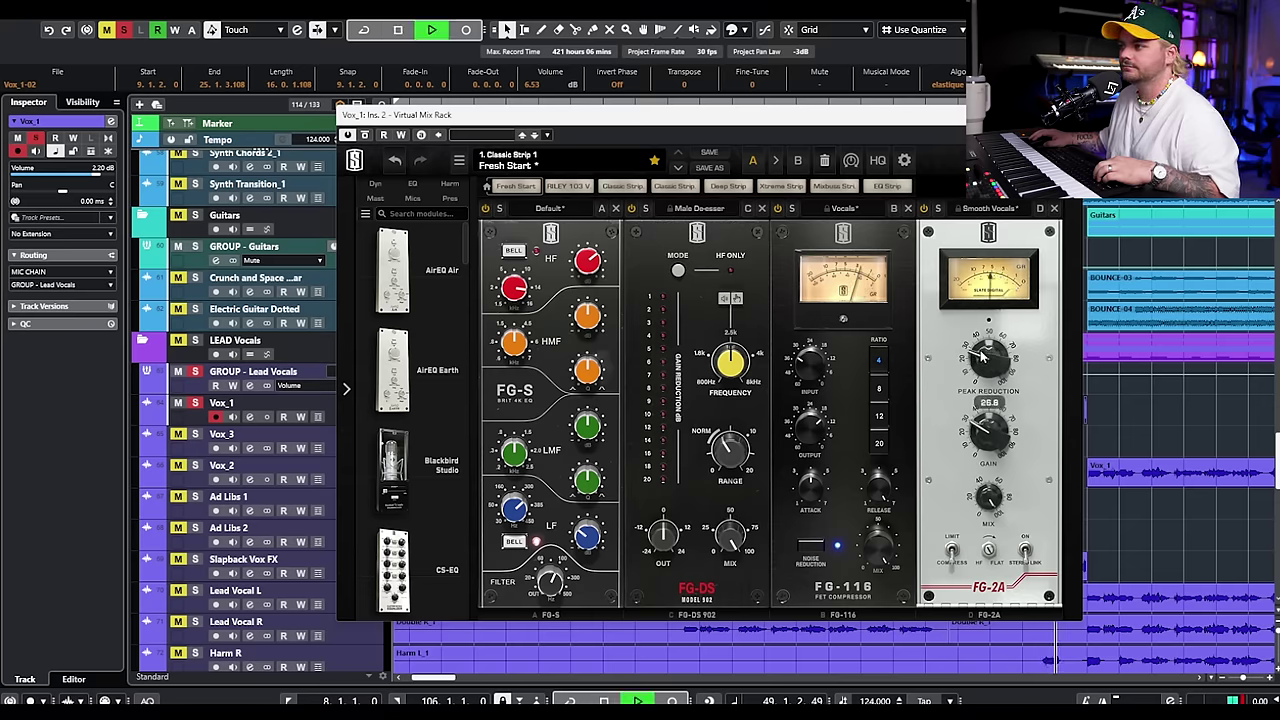
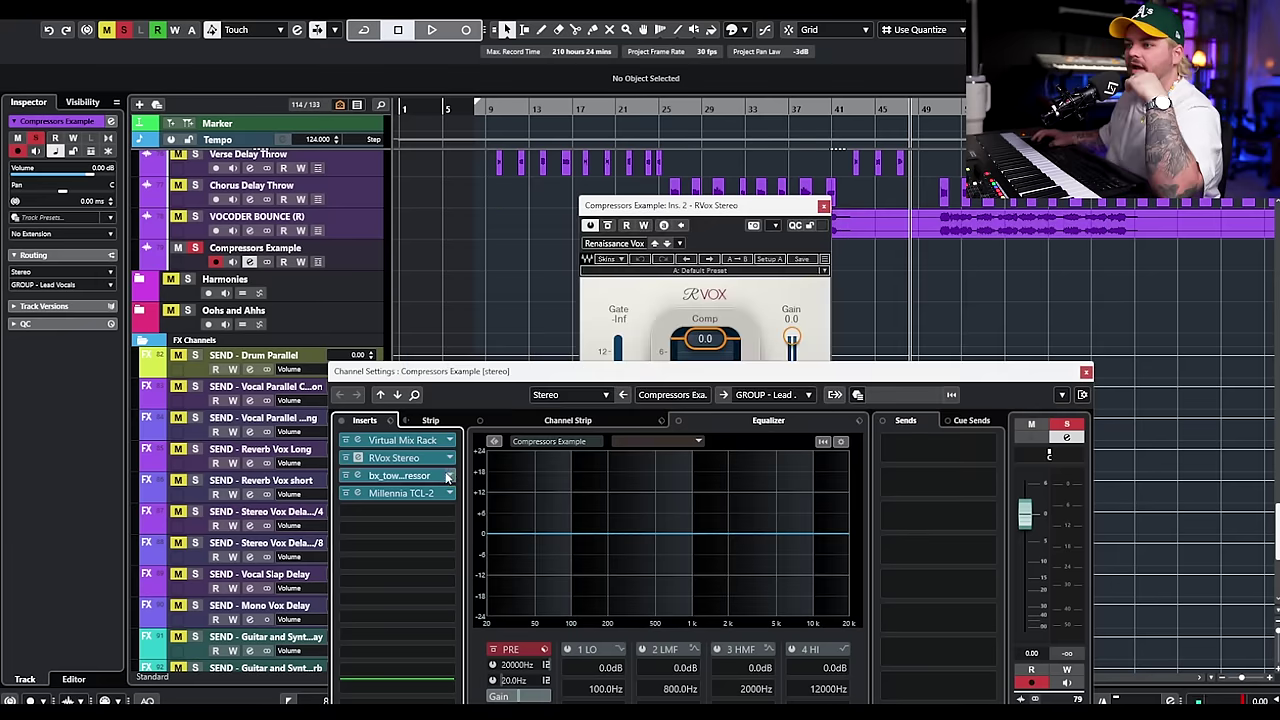
- Show the Millennia TCL-2 on the Compressors Example track, close it, and open that track's Virtual Mix Rack
{"action": "left_click", "coordinate": [400, 493]}
{"action": "left_click_drag", "start_coordinate": [825, 378], "coordinate": [850, 216]}
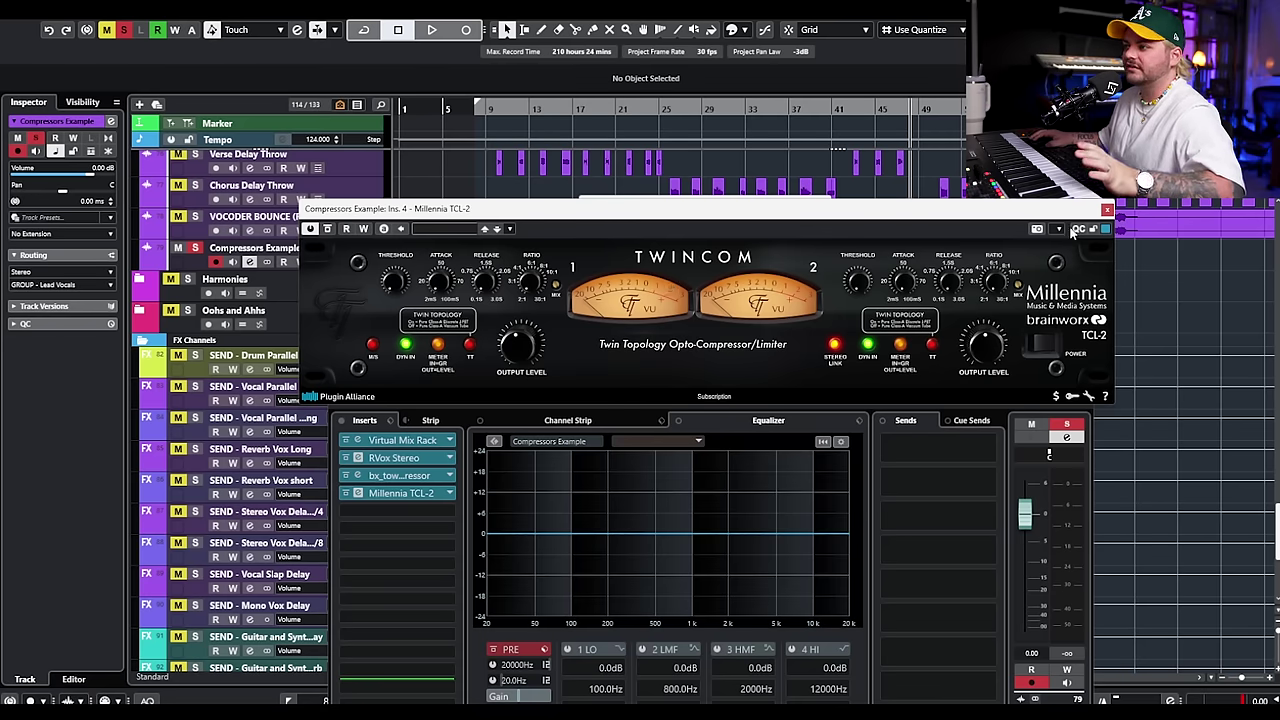
{"action": "left_click", "coordinate": [1107, 209]}
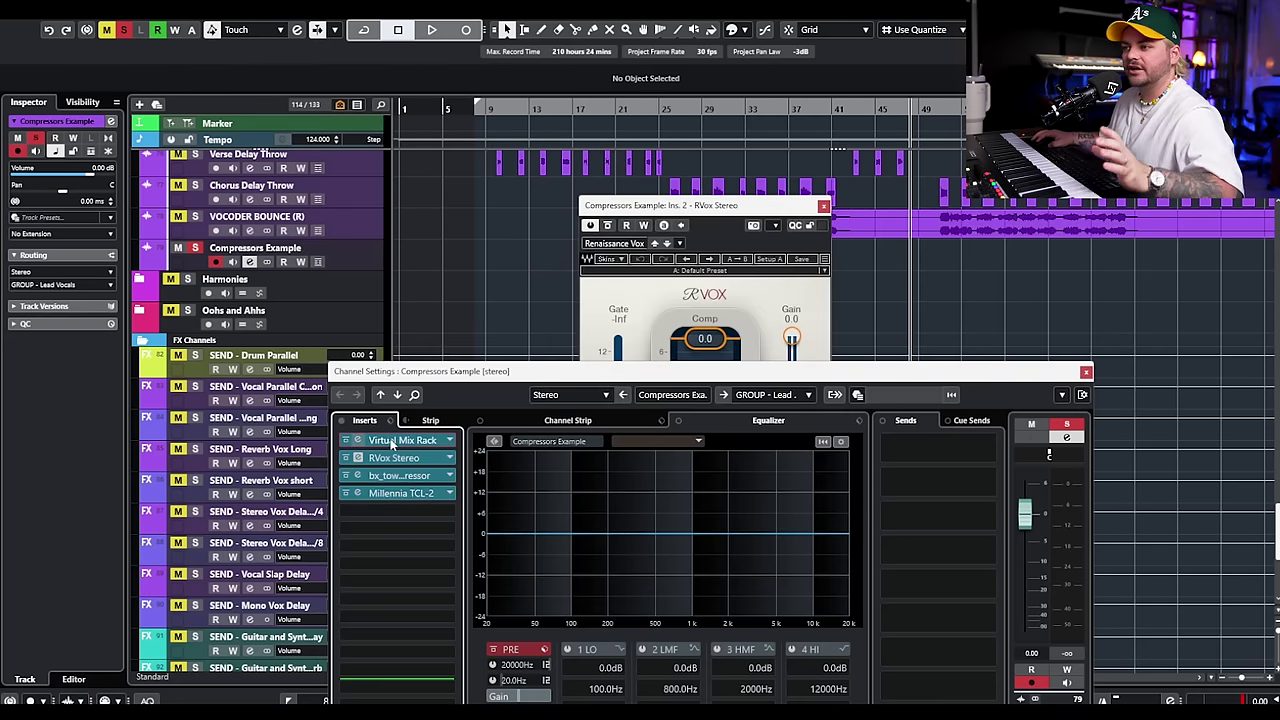
{"action": "left_click", "coordinate": [400, 440]}
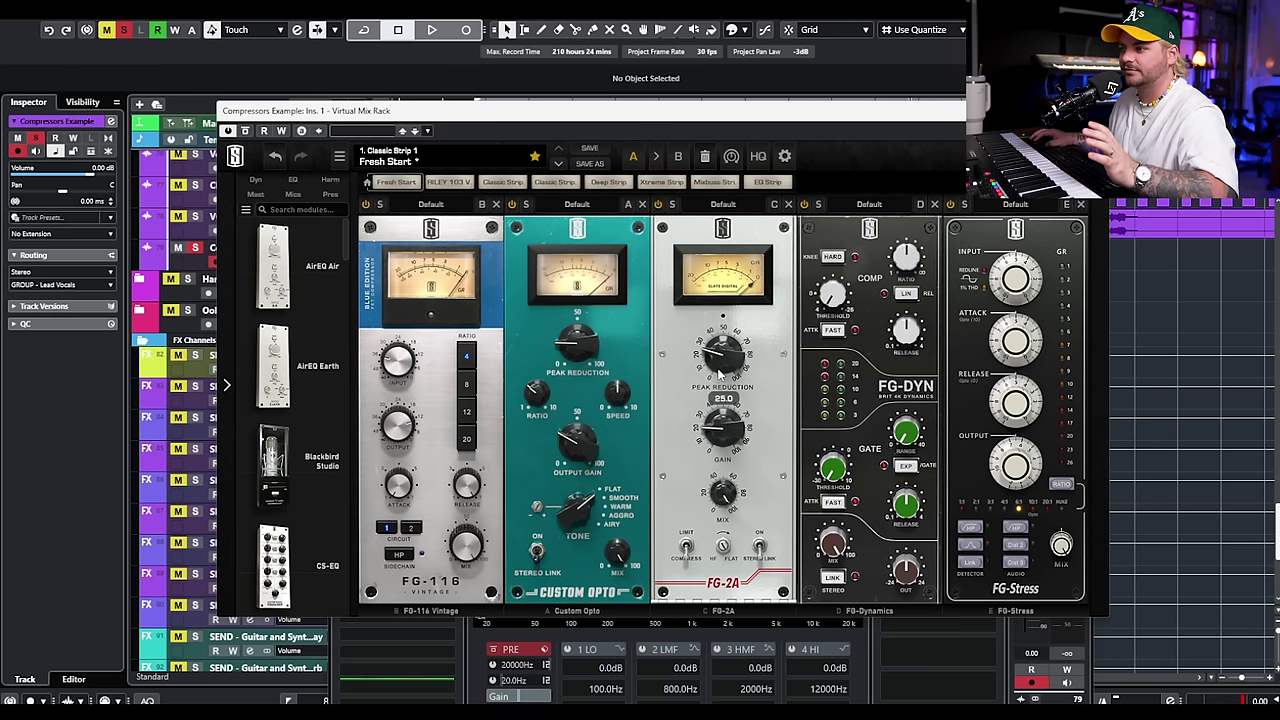
- Adjust the compressor release on the FG-Dynamics module and try the attack and release controls on the FG-Stress
{"action": "mouse_move", "coordinate": [724, 495]}
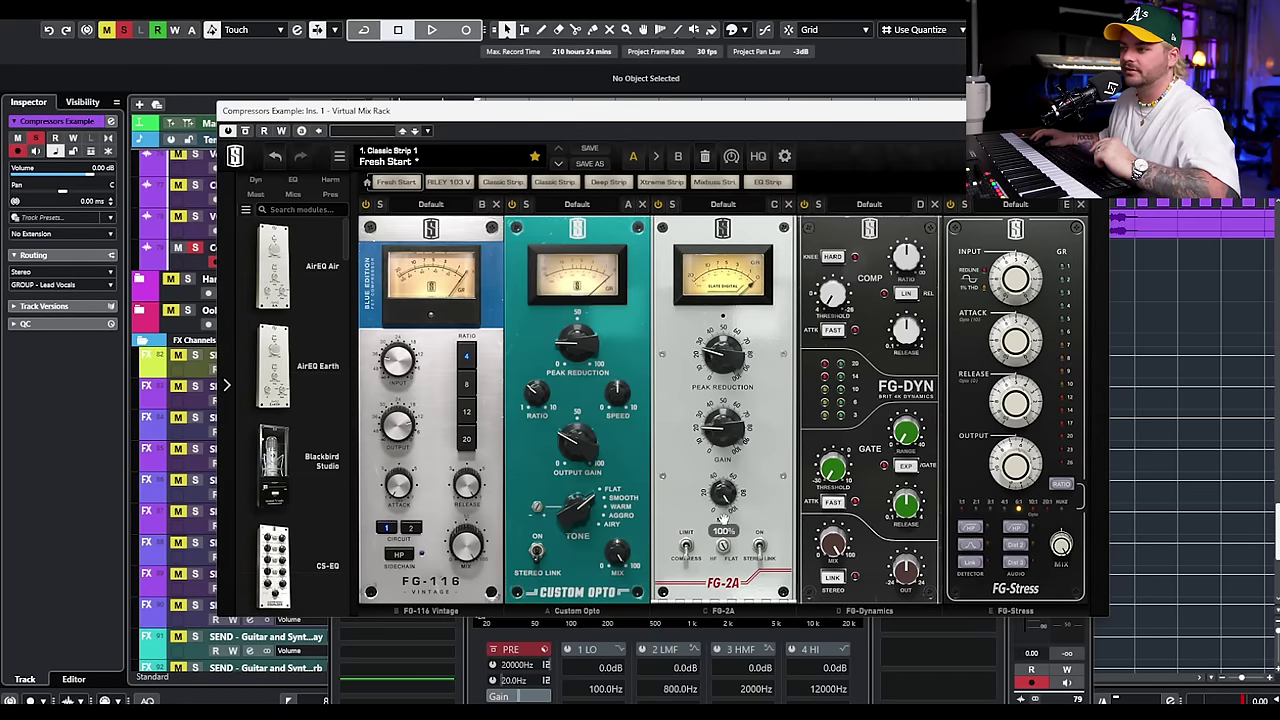
{"action": "left_click_drag", "start_coordinate": [725, 550], "coordinate": [739, 515]}
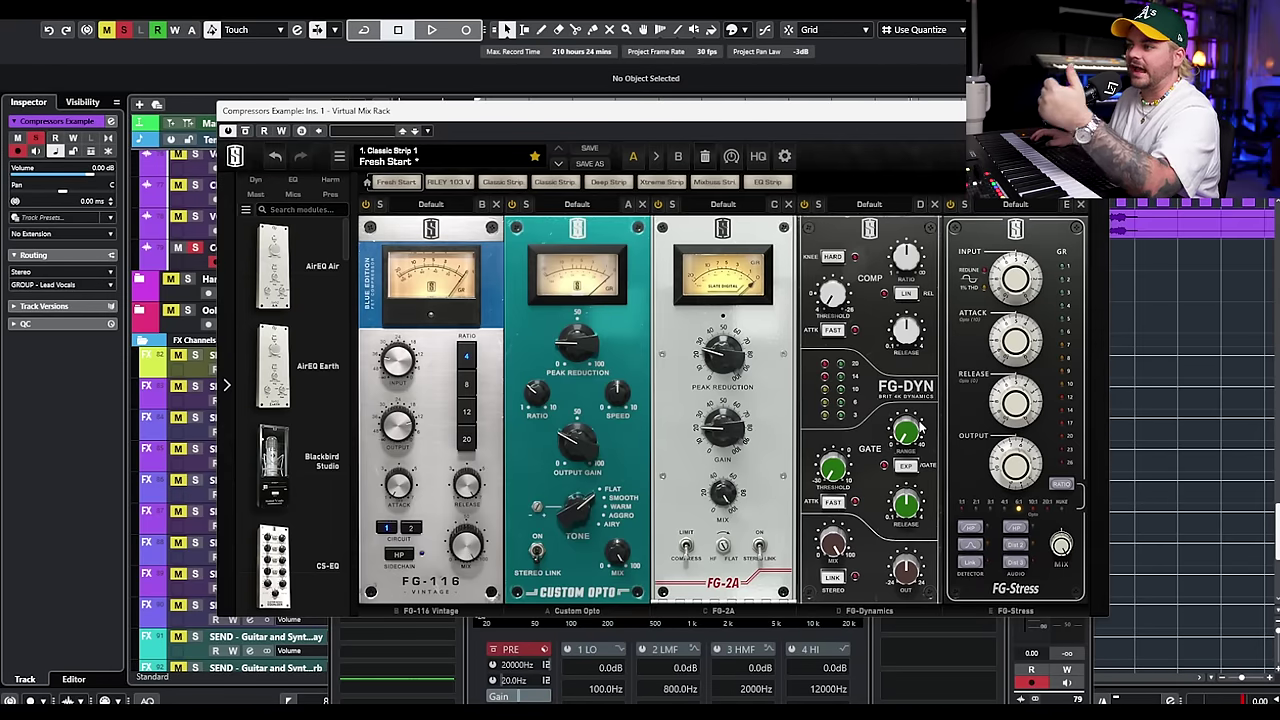
{"action": "left_click_drag", "start_coordinate": [906, 338], "coordinate": [906, 341]}
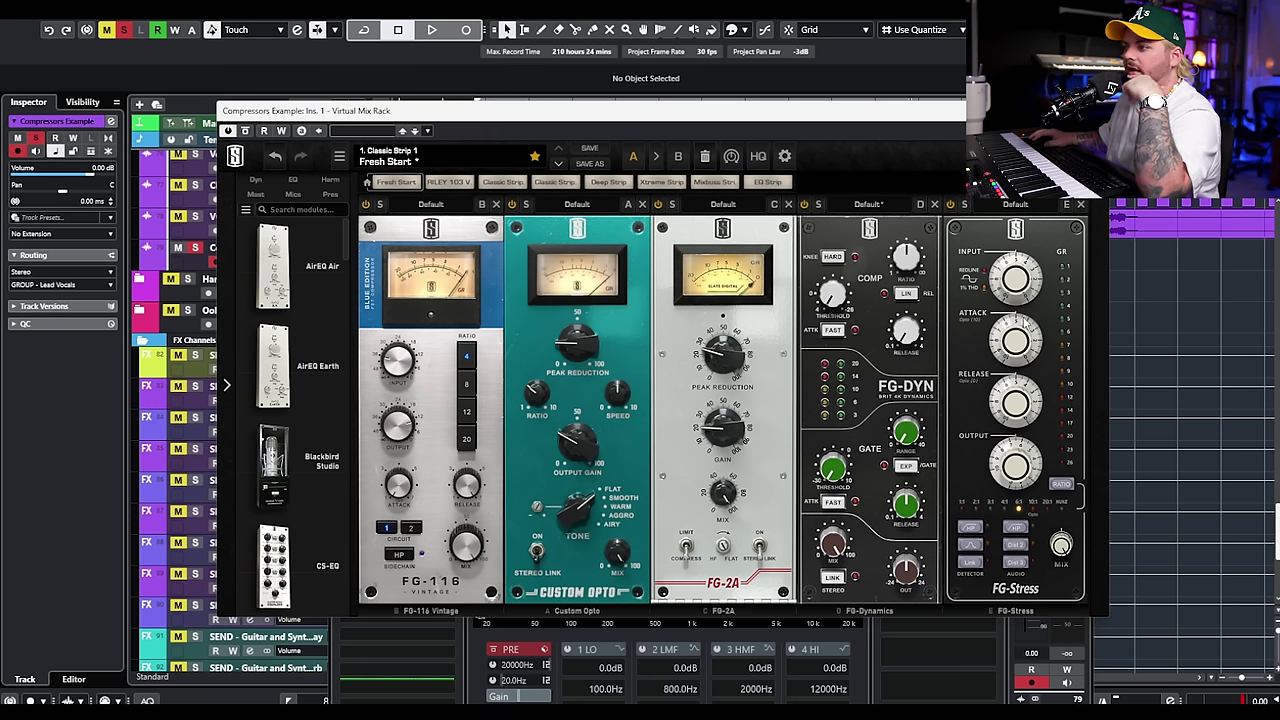
{"action": "left_click_drag", "start_coordinate": [1025, 337], "coordinate": [1025, 340]}
{"action": "left_click_drag", "start_coordinate": [998, 435], "coordinate": [1014, 382]}
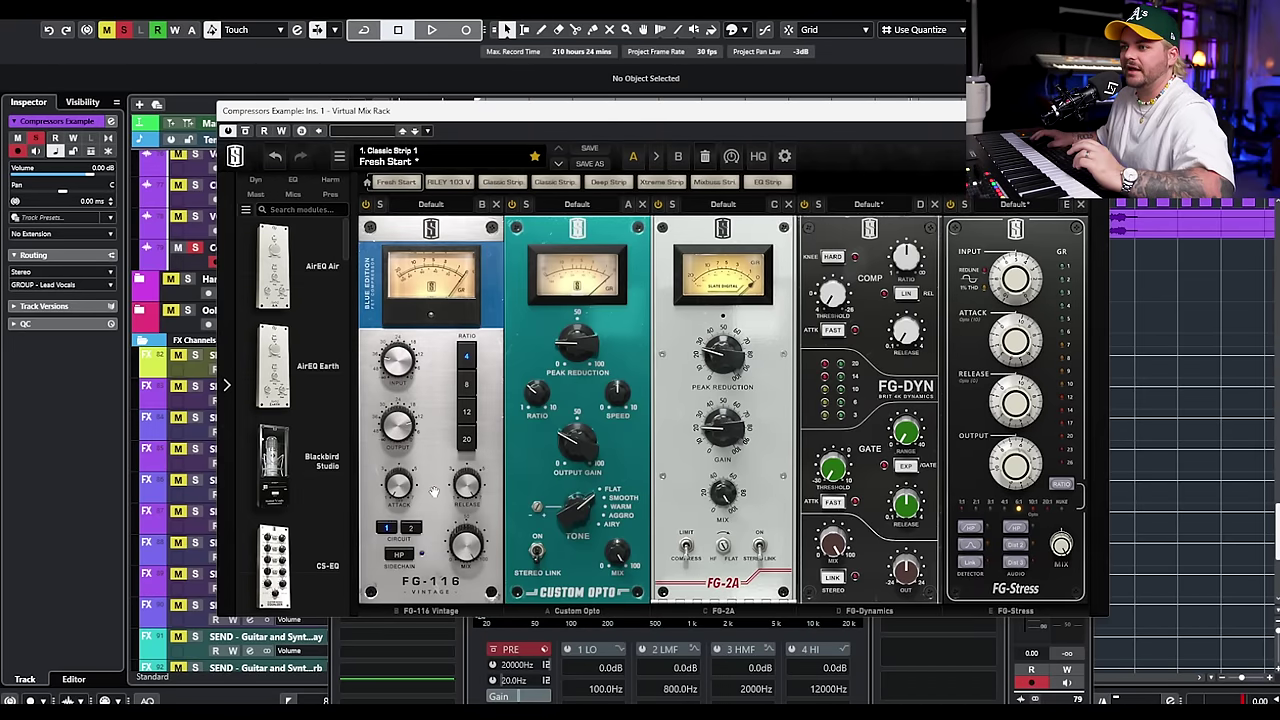
- Raise the FG-116 Vintage's attack to about 6.28 and try the attack-to-output controls on the FG-Stress
{"action": "mouse_move", "coordinate": [396, 492]}
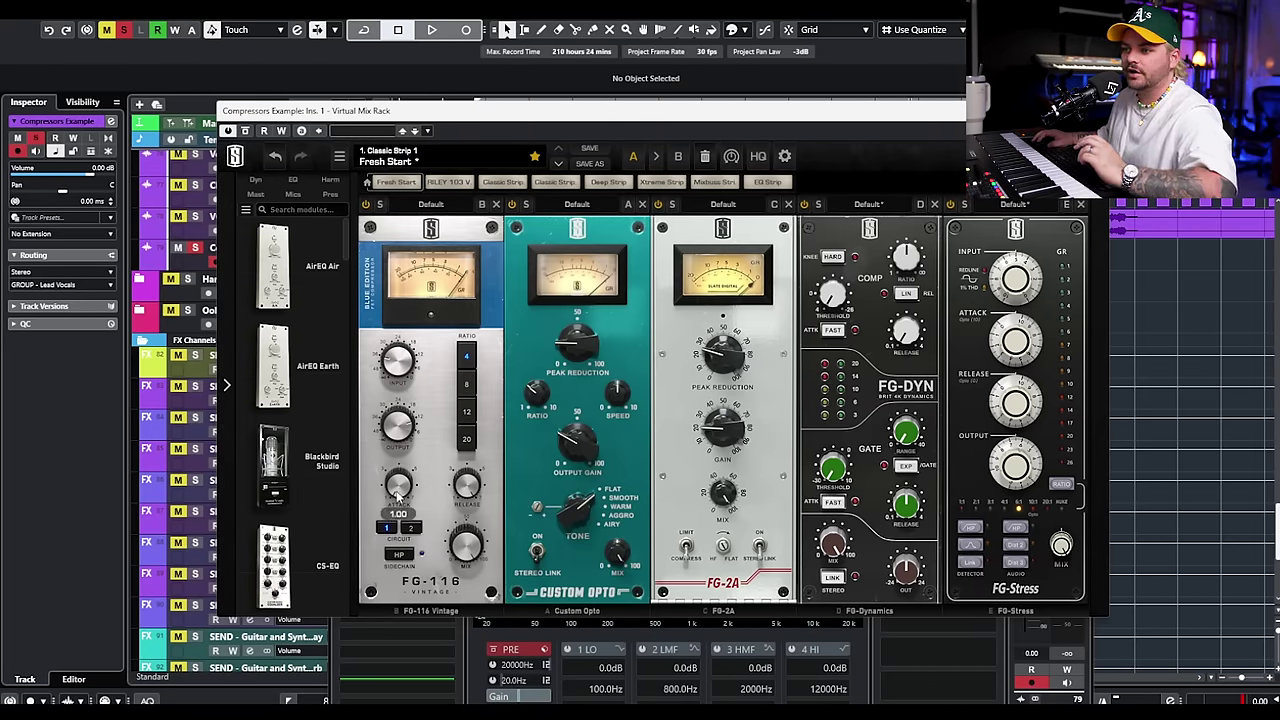
{"action": "left_click_drag", "start_coordinate": [396, 492], "coordinate": [412, 520]}
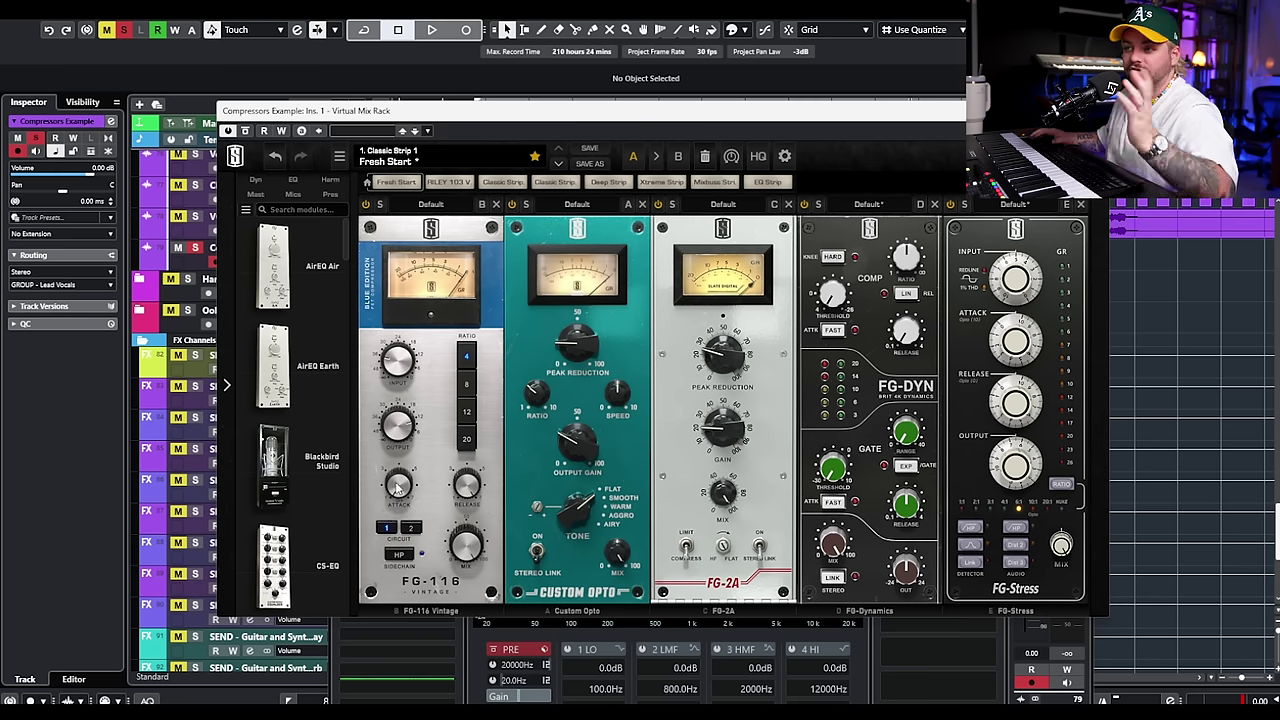
{"action": "mouse_move", "coordinate": [396, 492]}
{"action": "left_click_drag", "start_coordinate": [397, 490], "coordinate": [445, 405]}
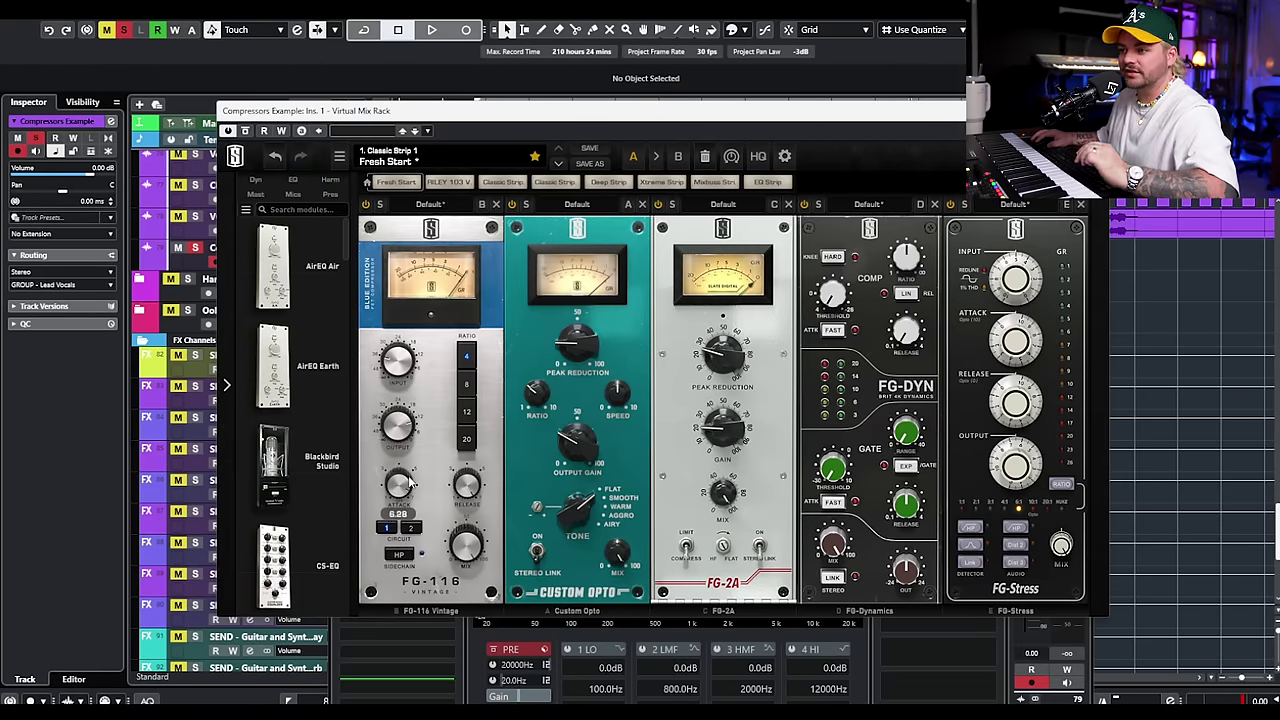
{"action": "mouse_move", "coordinate": [467, 487]}
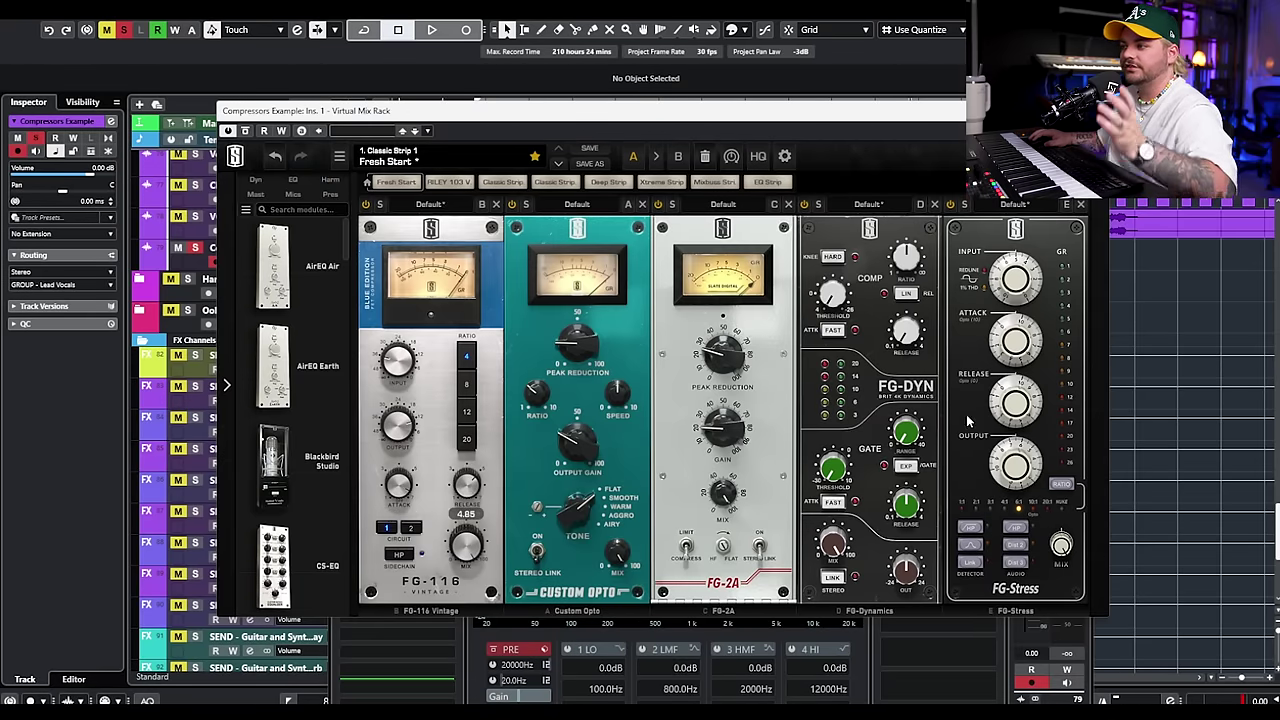
{"action": "left_click_drag", "start_coordinate": [1011, 340], "coordinate": [1016, 490]}
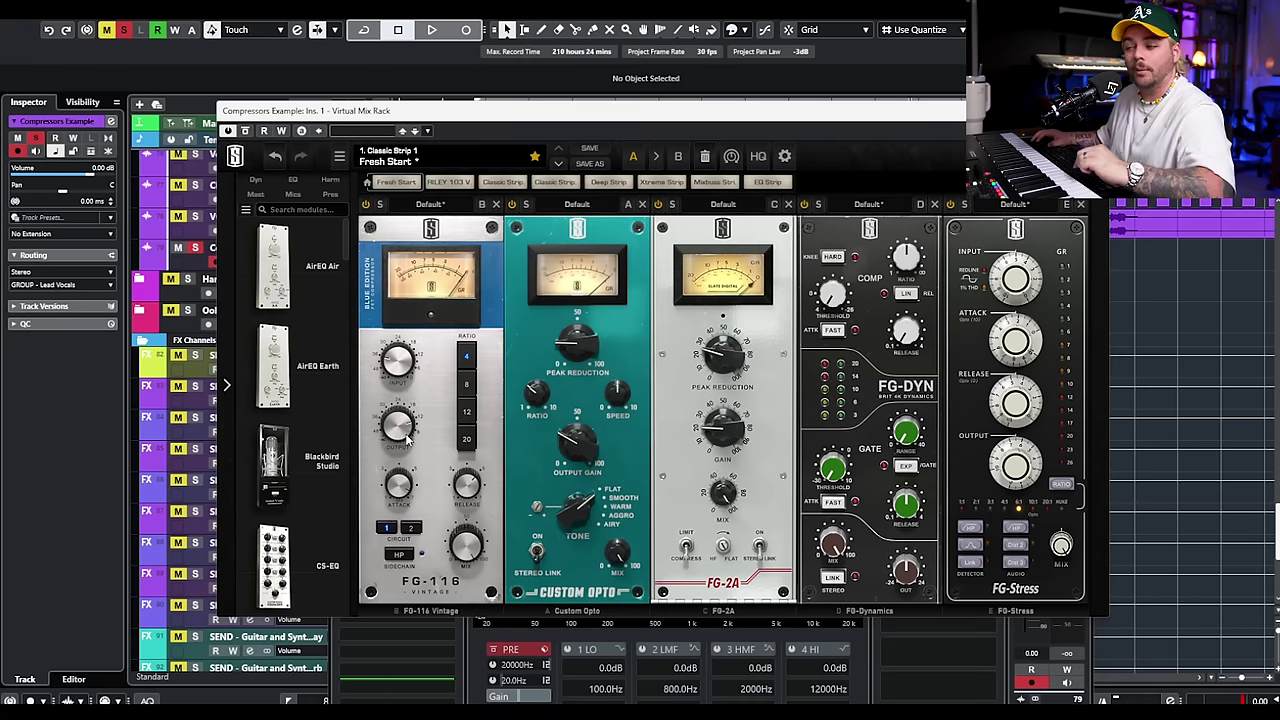
- Raise the FG-2A's peak reduction, set its gain to about 35.5, and set the FG-116 Vintage's input to about -35.8 dB
{"action": "mouse_move", "coordinate": [406, 428]}
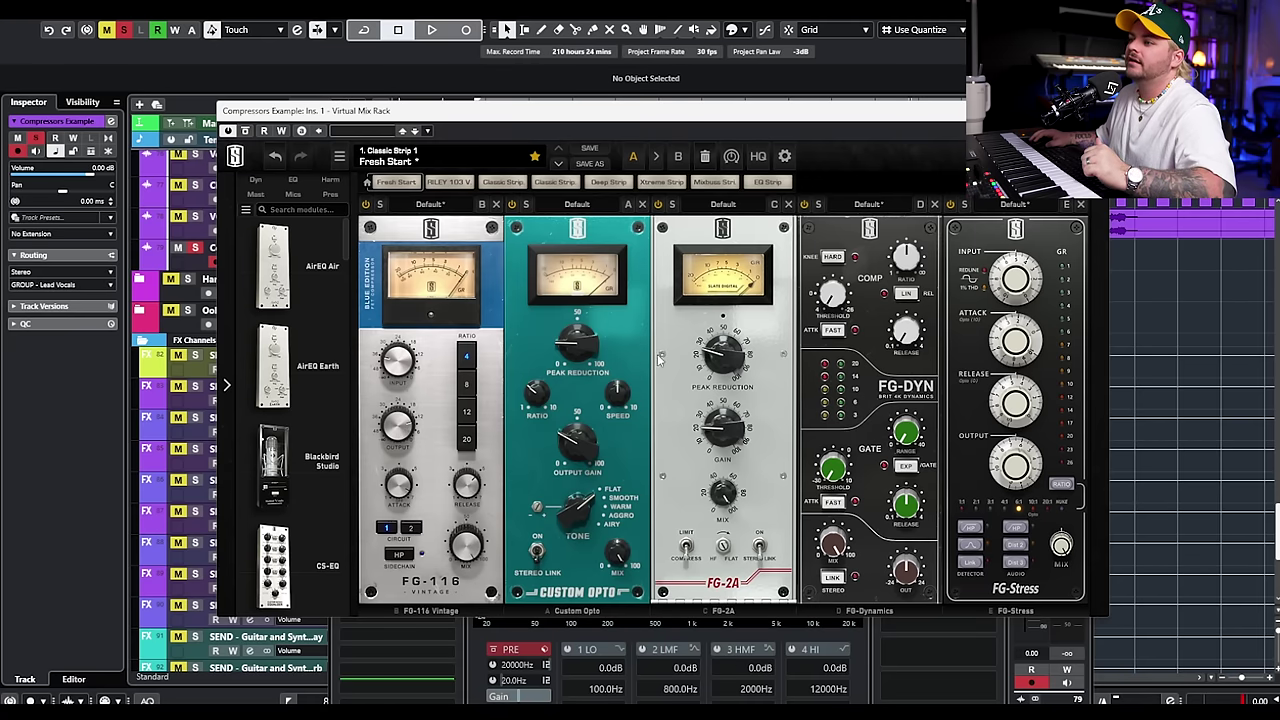
{"action": "mouse_move", "coordinate": [718, 437]}
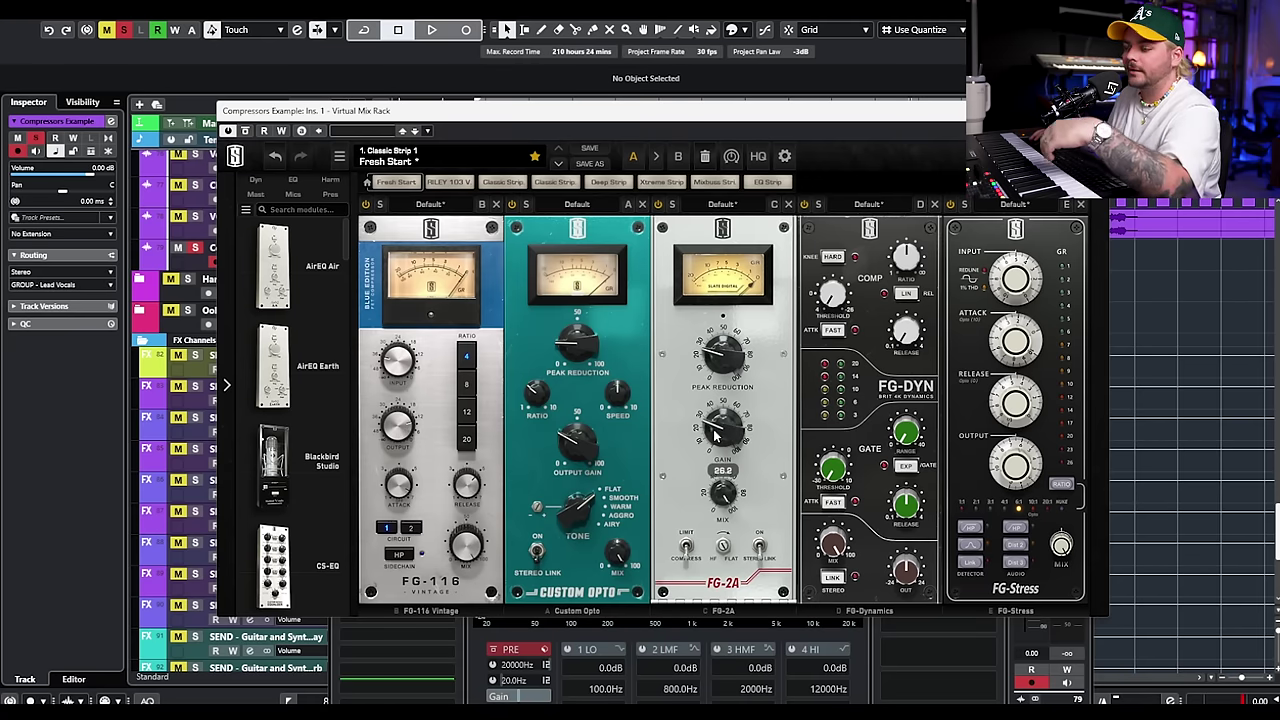
{"action": "mouse_move", "coordinate": [722, 352]}
{"action": "left_mouse_down"}
{"action": "mouse_move", "coordinate": [724, 318]}
{"action": "mouse_move", "coordinate": [723, 368]}
{"action": "mouse_move", "coordinate": [737, 333]}
{"action": "left_mouse_up"}
{"action": "left_click_drag", "start_coordinate": [722, 428], "coordinate": [733, 423]}
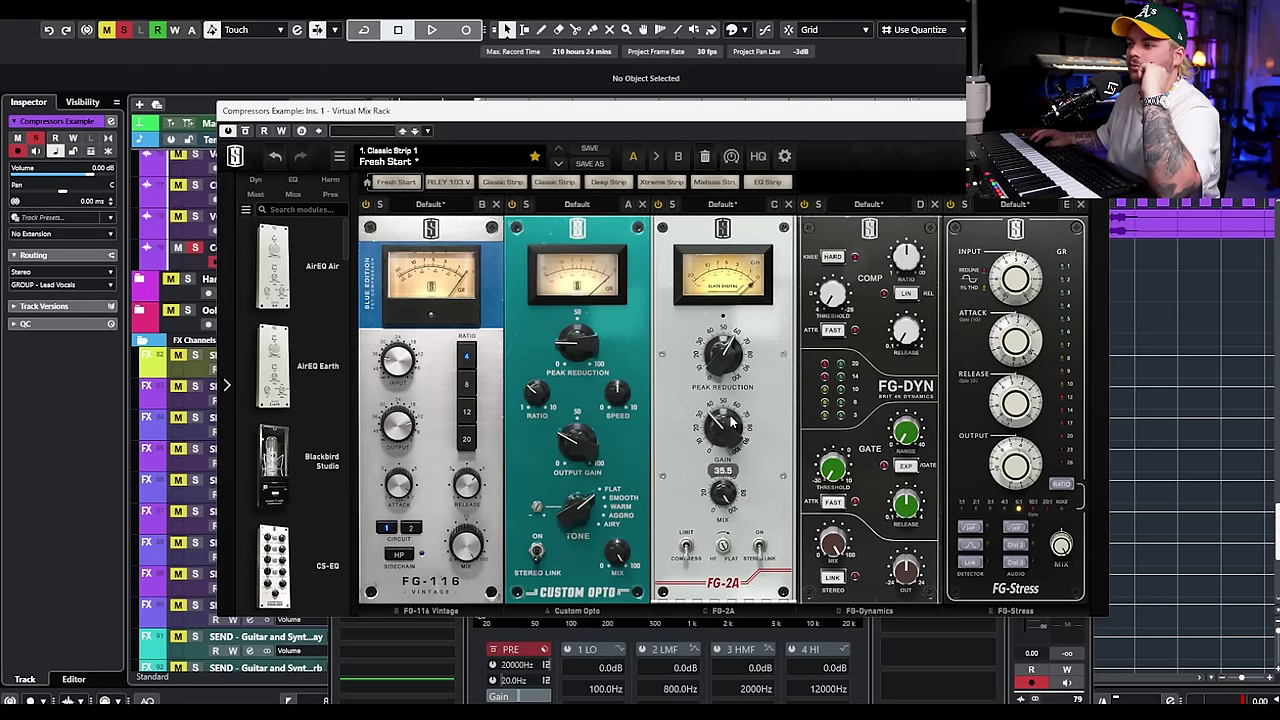
{"action": "left_click_drag", "start_coordinate": [410, 388], "coordinate": [411, 374]}
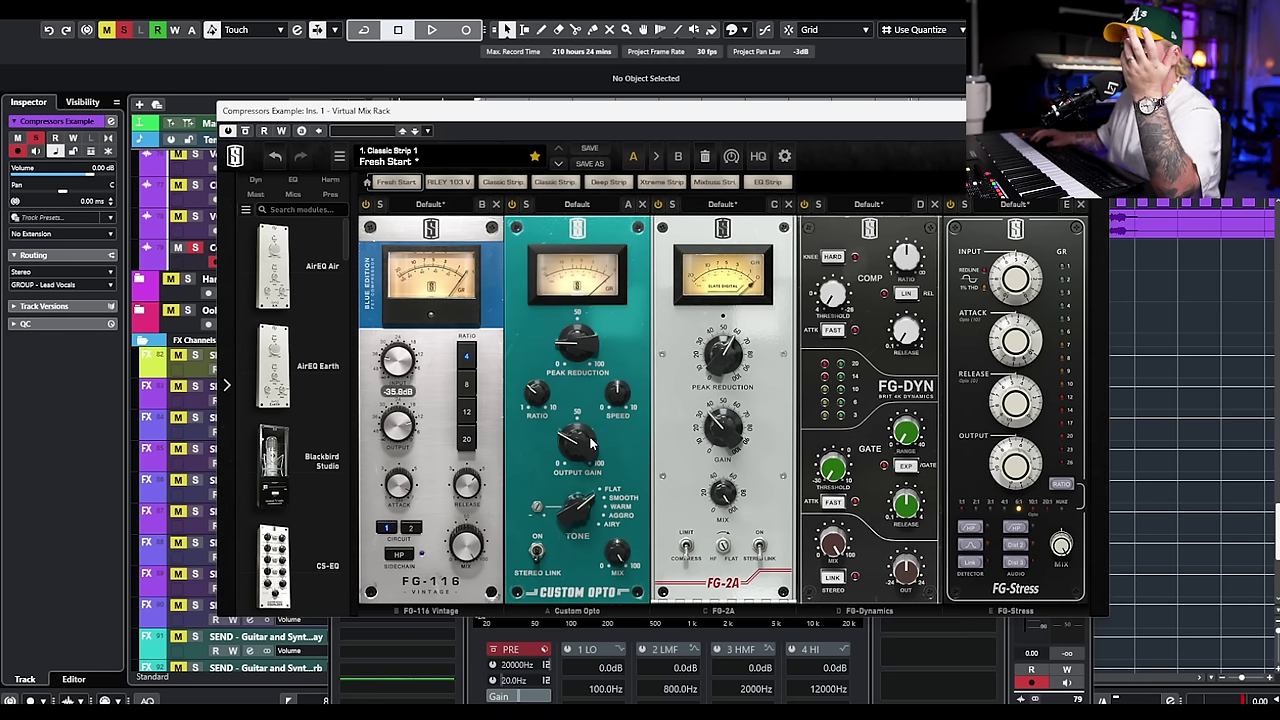
- Raise the Custom Opto's peak reduction and output gain to around the middle of their ranges
{"action": "left_click_drag", "start_coordinate": [583, 457], "coordinate": [582, 428]}
{"action": "left_click_drag", "start_coordinate": [581, 353], "coordinate": [585, 339]}
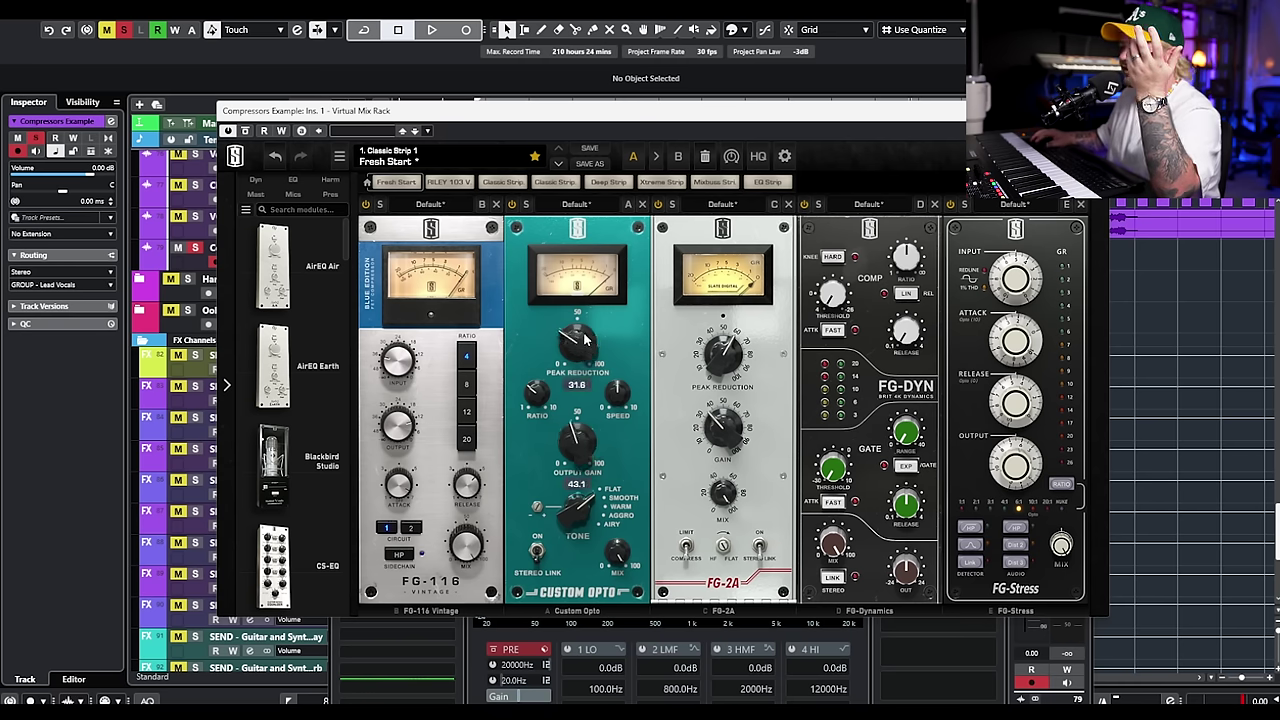
{"action": "left_click_drag", "start_coordinate": [577, 442], "coordinate": [577, 432]}
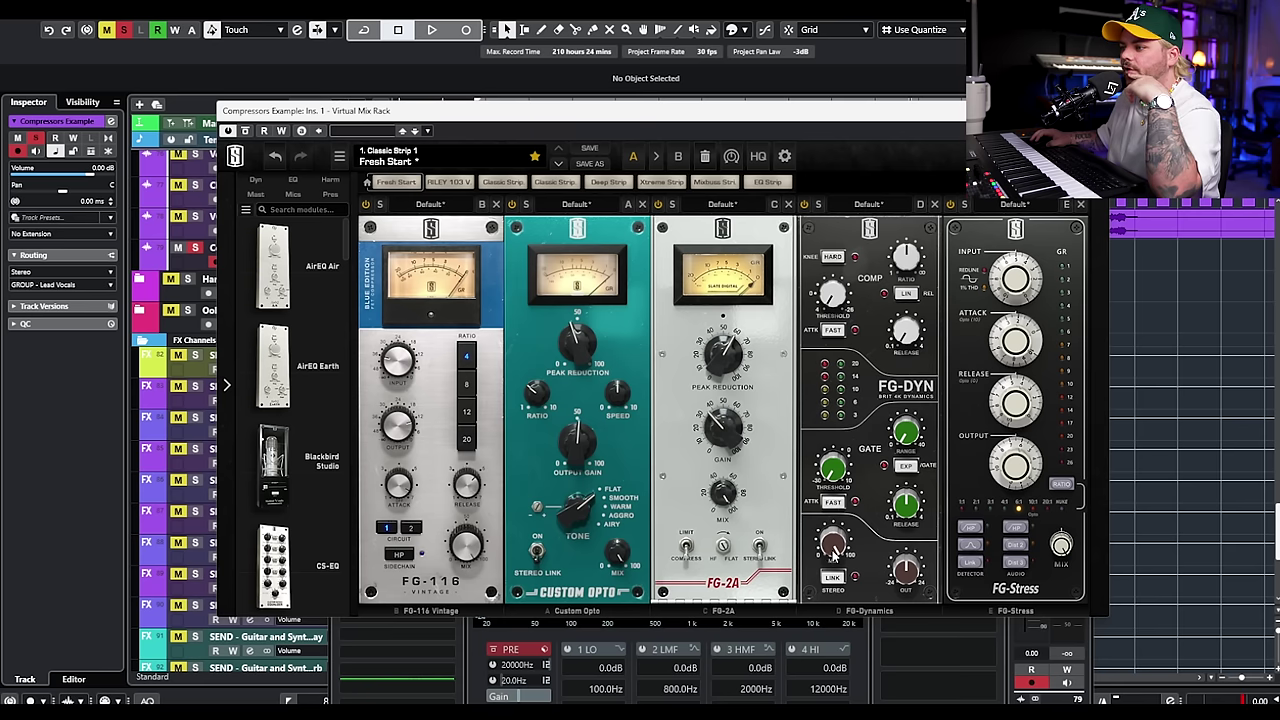
- Set the FG-Dynamics output to about 7.85 dB, adjust its compressor threshold, and close the Virtual Mix Rack
{"action": "left_click_drag", "start_coordinate": [903, 574], "coordinate": [913, 550]}
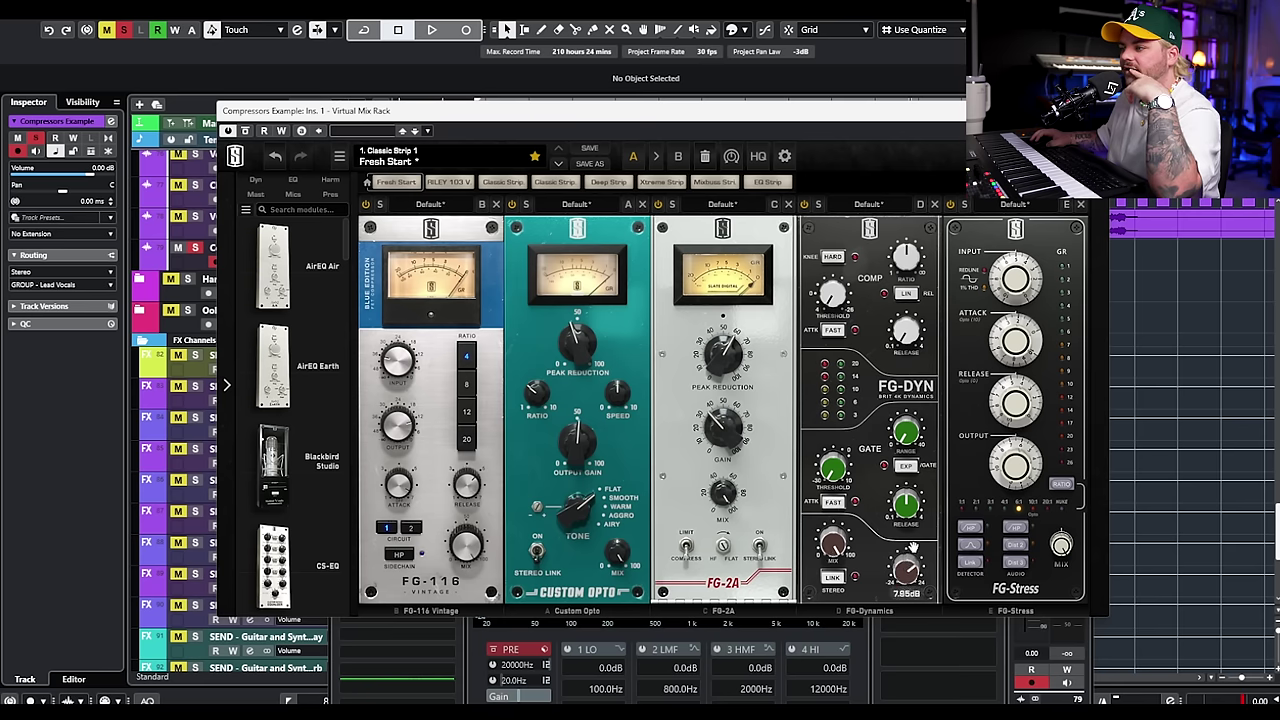
{"action": "left_click_drag", "start_coordinate": [832, 293], "coordinate": [834, 284]}
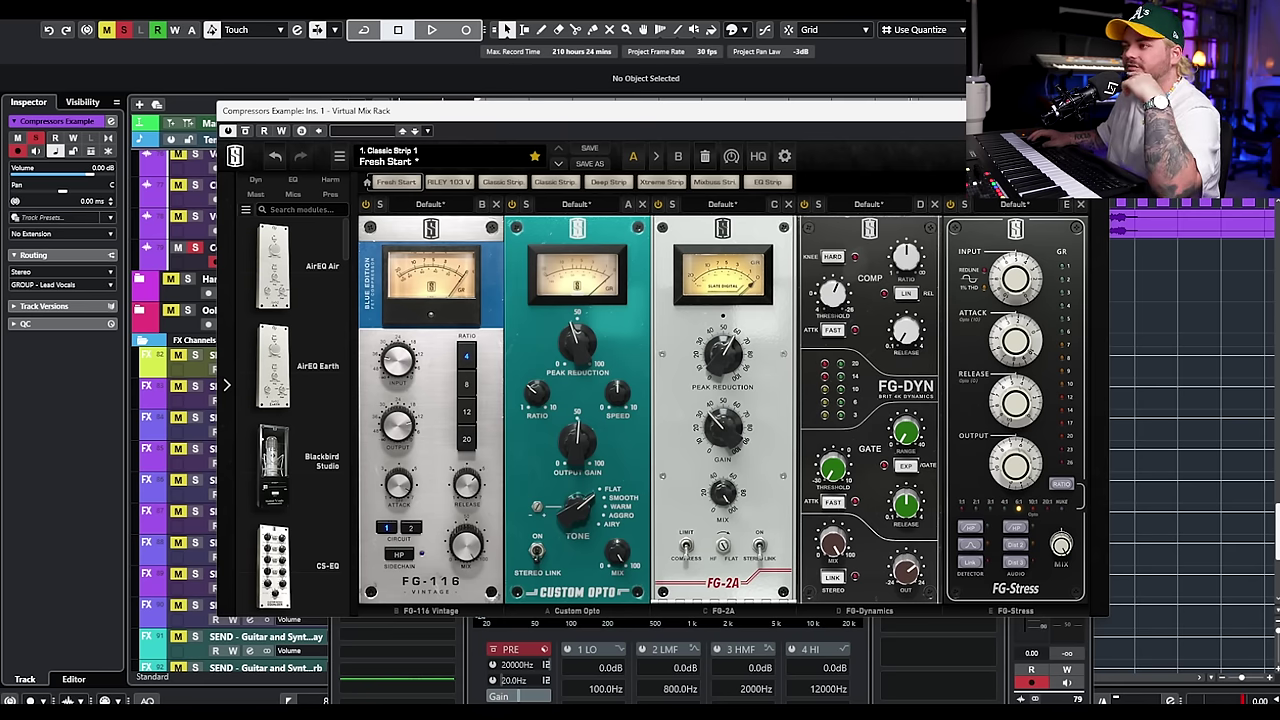
{"action": "left_click", "coordinate": [1101, 111]}
- View the controls of the Millennia TCL-2 on the Compressors Example track and close its window
{"action": "left_click", "coordinate": [416, 494]}
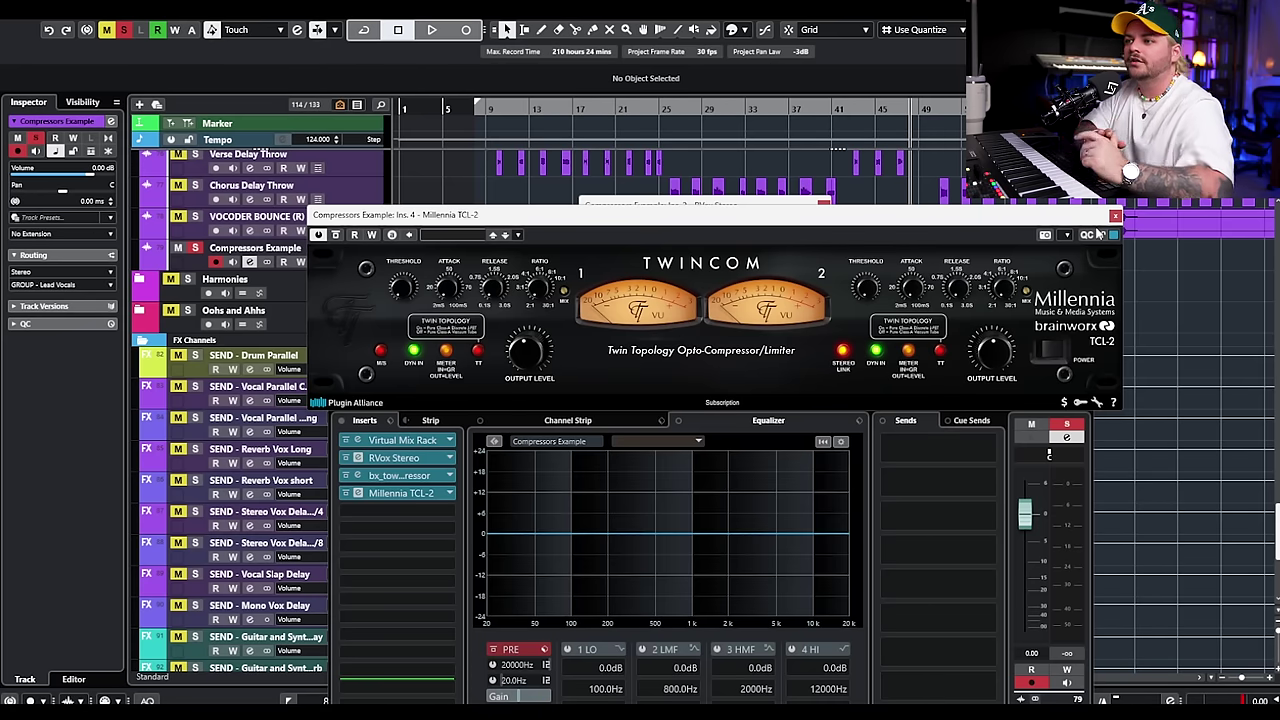
{"action": "left_click", "coordinate": [1115, 215]}
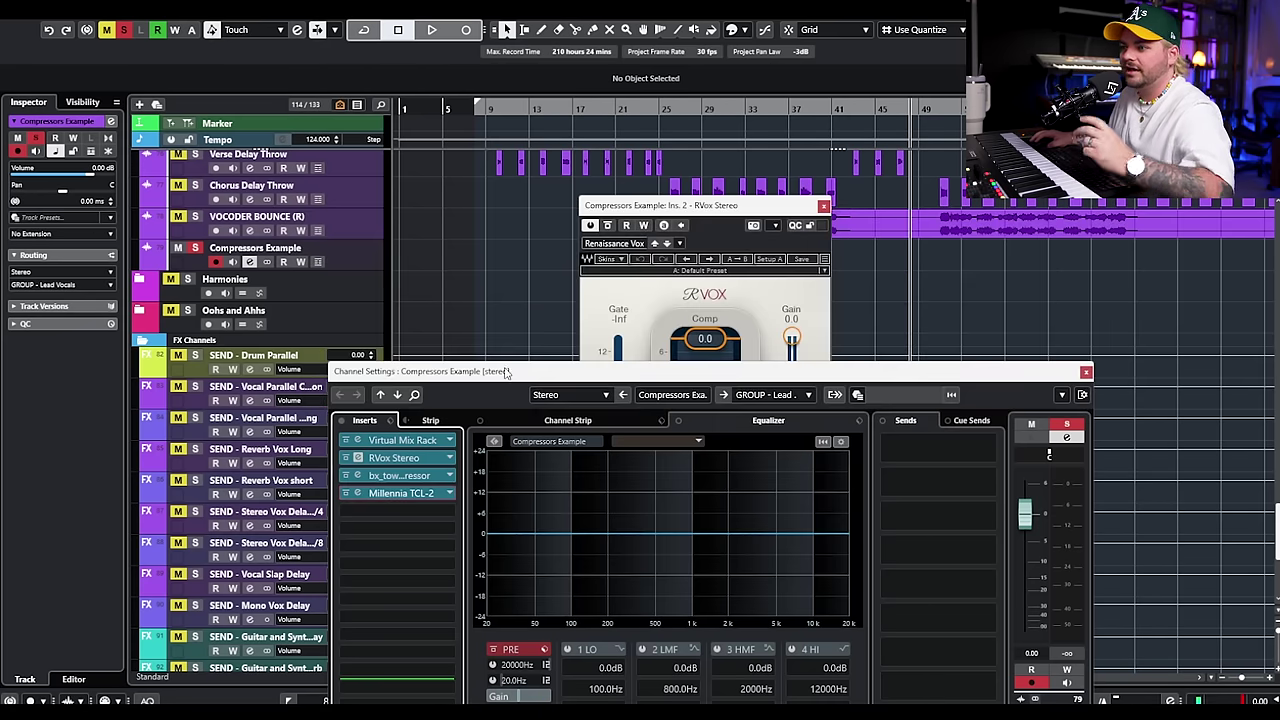
- Reopen the Virtual Mix Rack and adjust the FG-116 Vintage's attack and release, with the release at about 2.30
{"action": "left_click", "coordinate": [427, 443]}
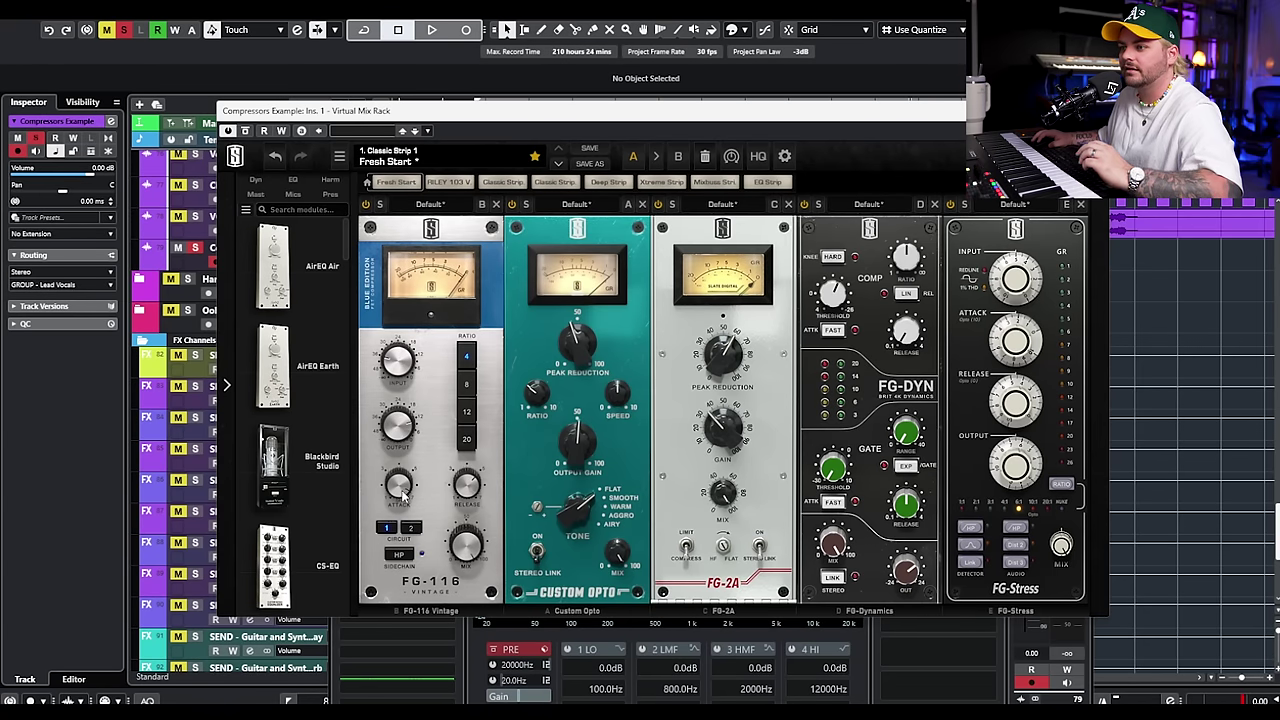
{"action": "mouse_move", "coordinate": [404, 490]}
{"action": "mouse_move", "coordinate": [404, 490]}
{"action": "left_mouse_down"}
{"action": "mouse_move", "coordinate": [398, 474]}
{"action": "mouse_move", "coordinate": [399, 486]}
{"action": "left_mouse_up"}
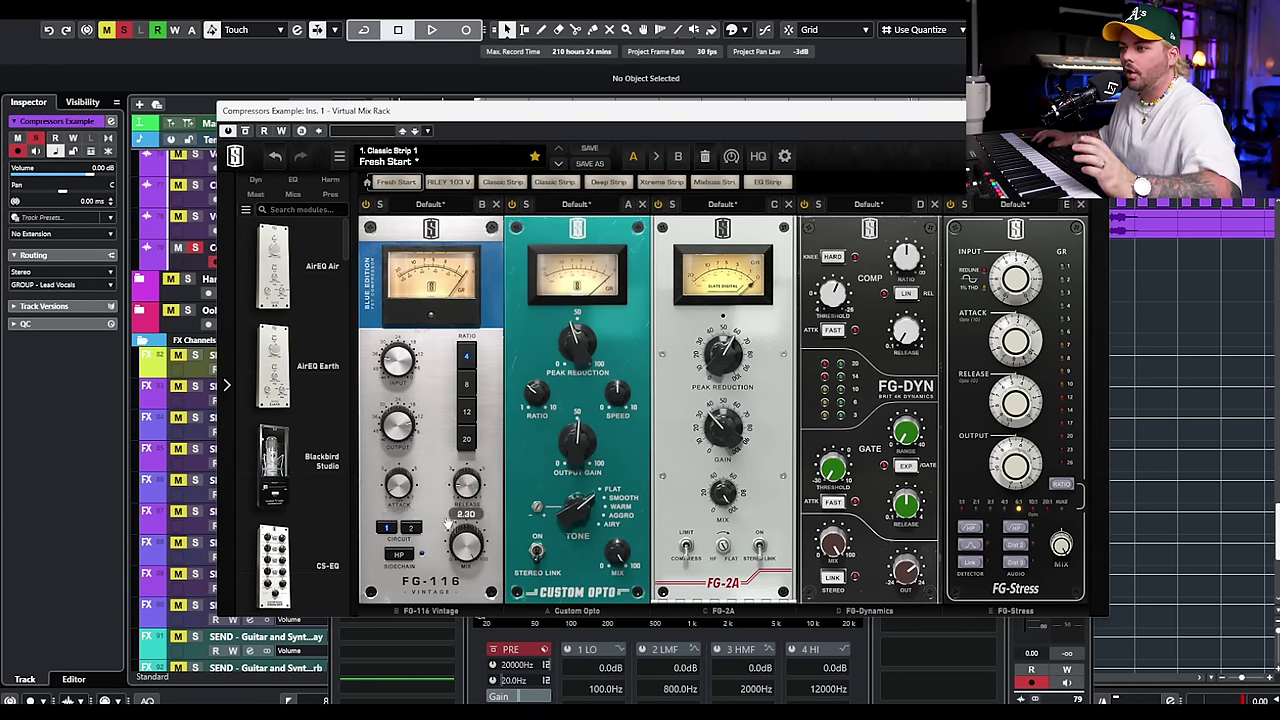